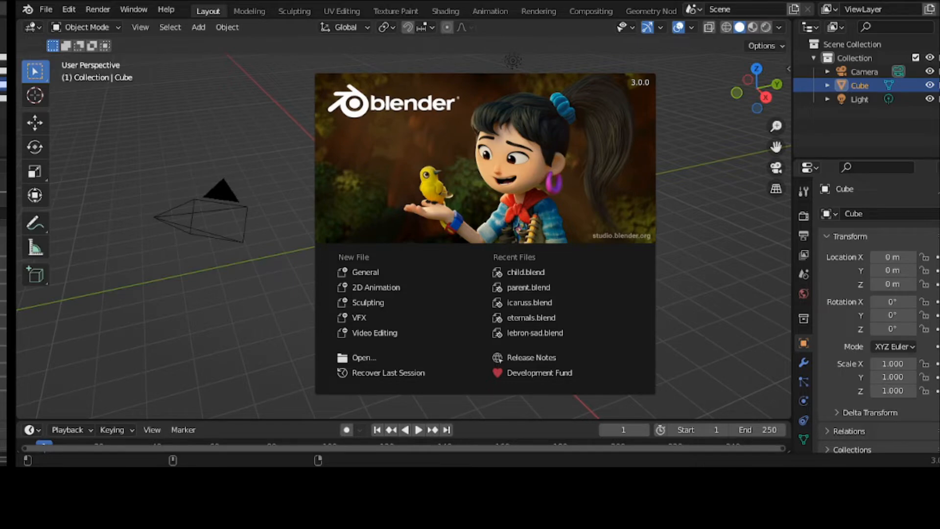
# - Dismiss the splash screen, enlarge the timeline area below the viewport and switch it to the Asset Browser
pyautogui.click(47, 10)
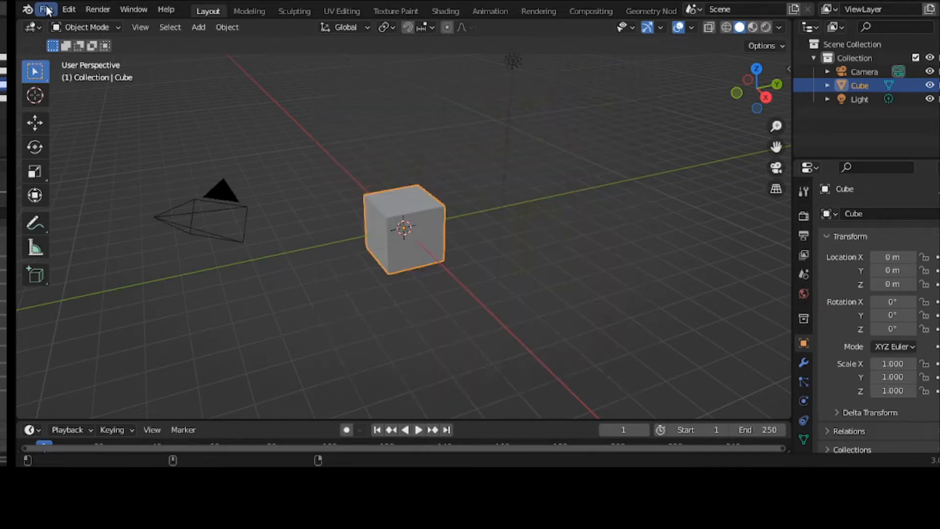
pyautogui.click(47, 10)
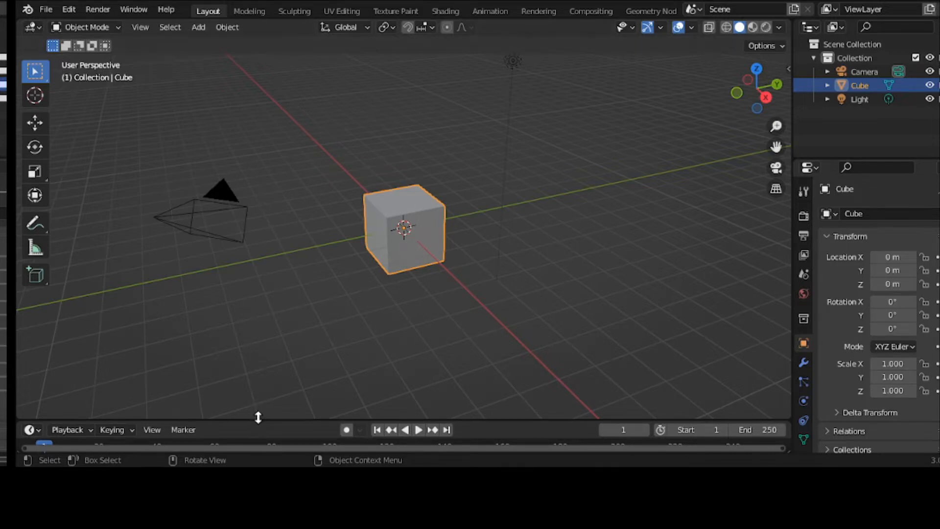
pyautogui.moveTo(258, 417); pyautogui.dragTo(248, 305)
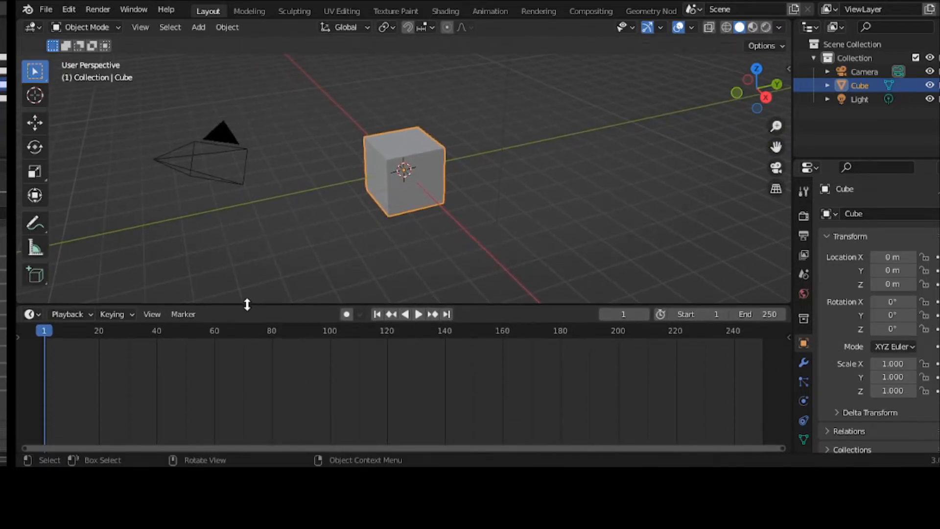
pyautogui.click(31, 315)
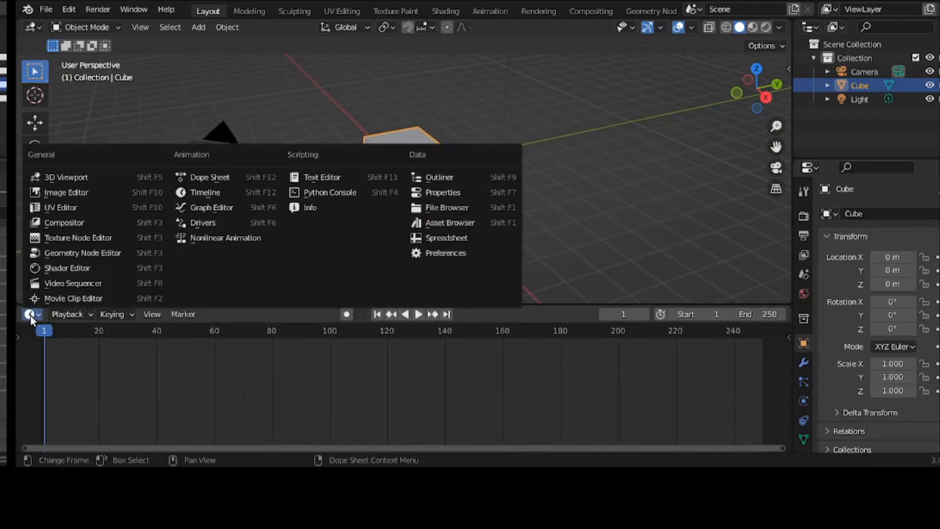
pyautogui.click(68, 315)
pyautogui.click(30, 315)
pyautogui.click(445, 223)
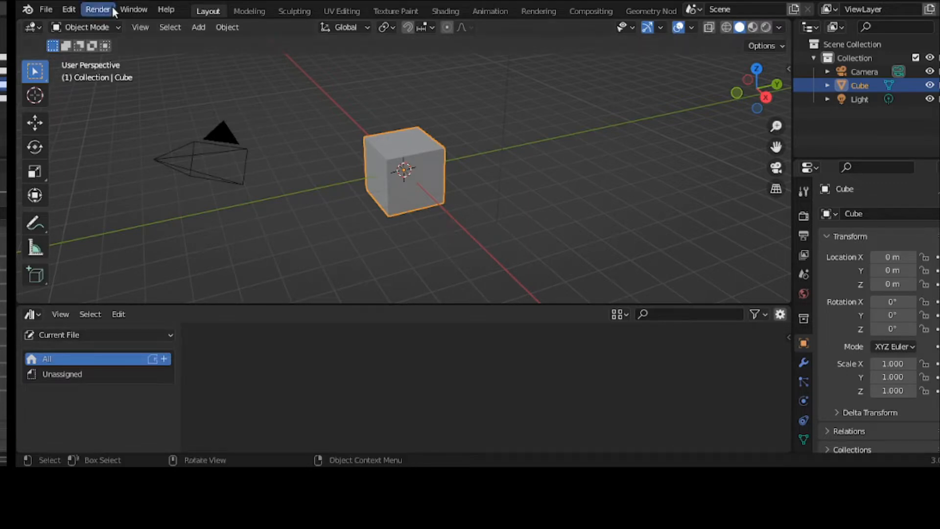
# - Open the preferences for review and display the Parent library in the Asset Browser
pyautogui.click(43, 10)
pyautogui.moveTo(67, 14)
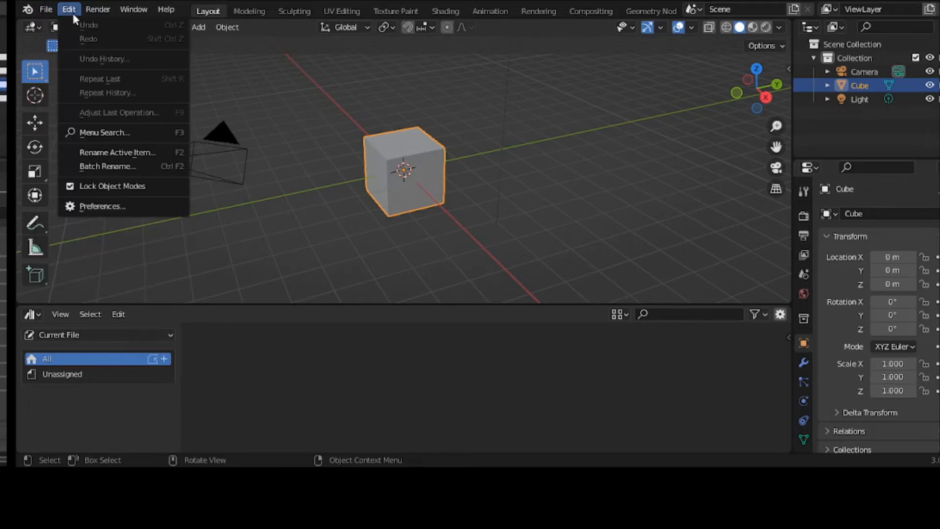
pyautogui.click(102, 211)
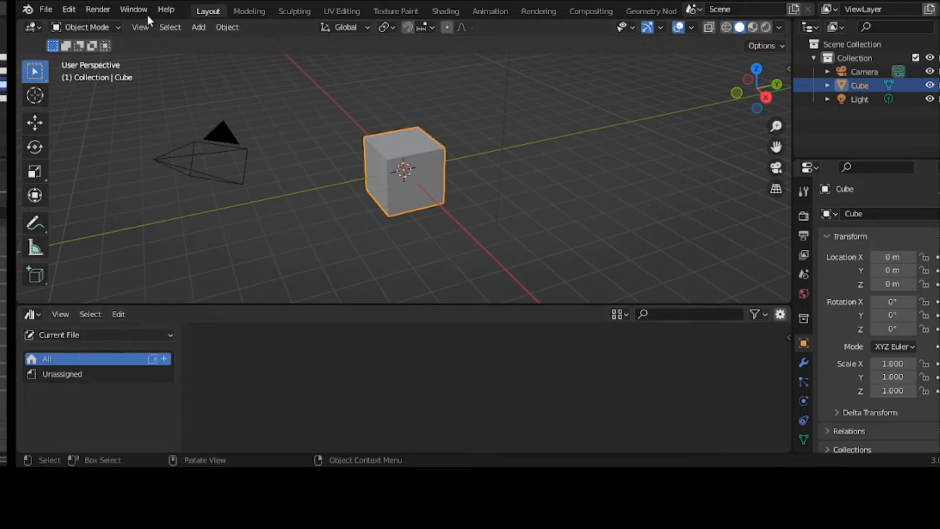
pyautogui.click(77, 9)
pyautogui.click(133, 205)
pyautogui.click(89, 337)
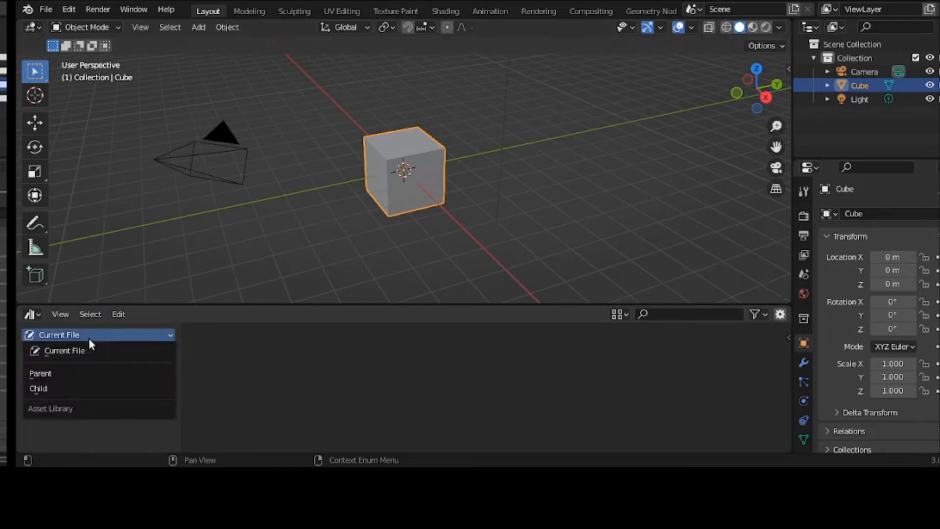
pyautogui.click(89, 374)
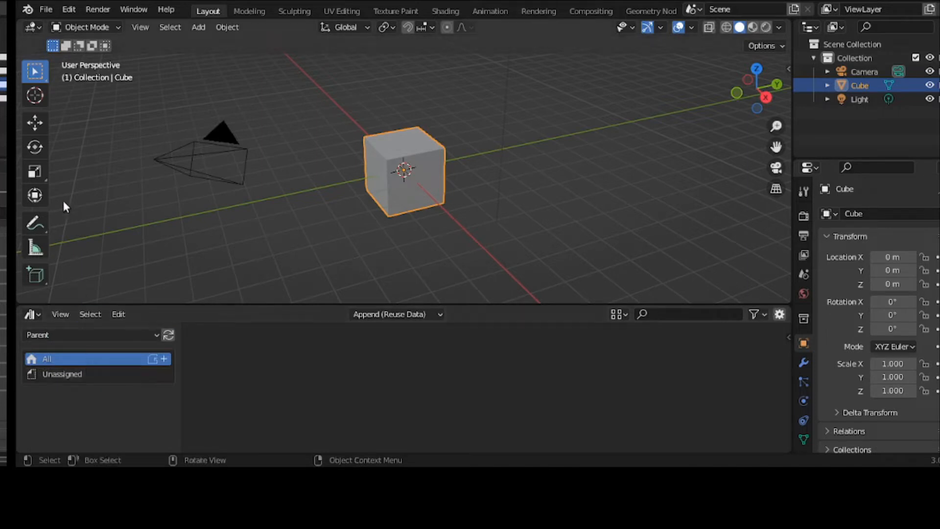
# - Open the recent file parent.blend
pyautogui.click(48, 11)
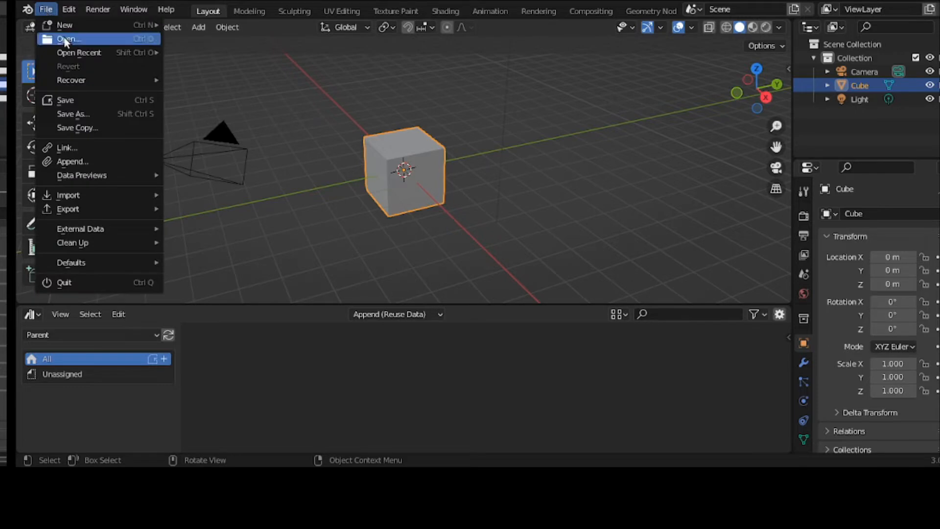
pyautogui.moveTo(72, 51)
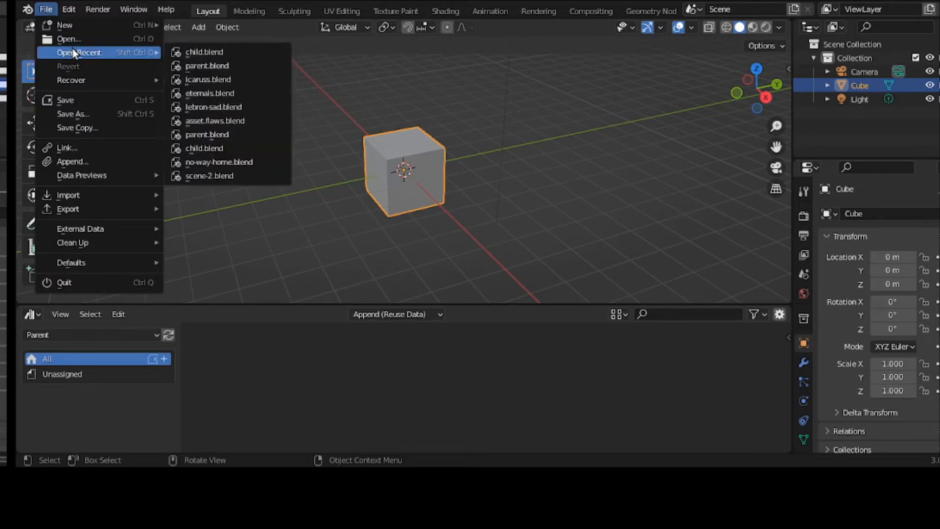
pyautogui.click(193, 63)
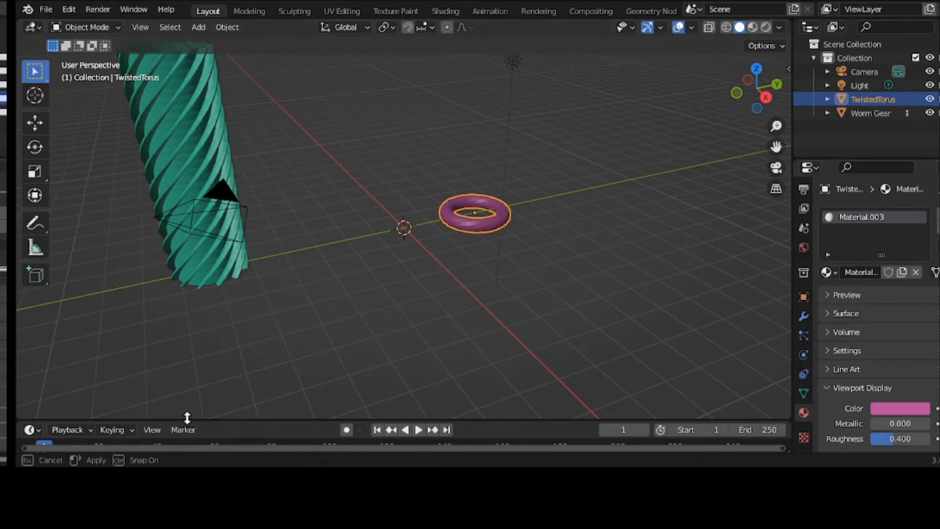
# - Enlarge the timeline area of parent.blend, switch it to the Asset Browser, and open the preferences for review
pyautogui.moveTo(187, 420); pyautogui.dragTo(193, 342)
pyautogui.click(29, 352)
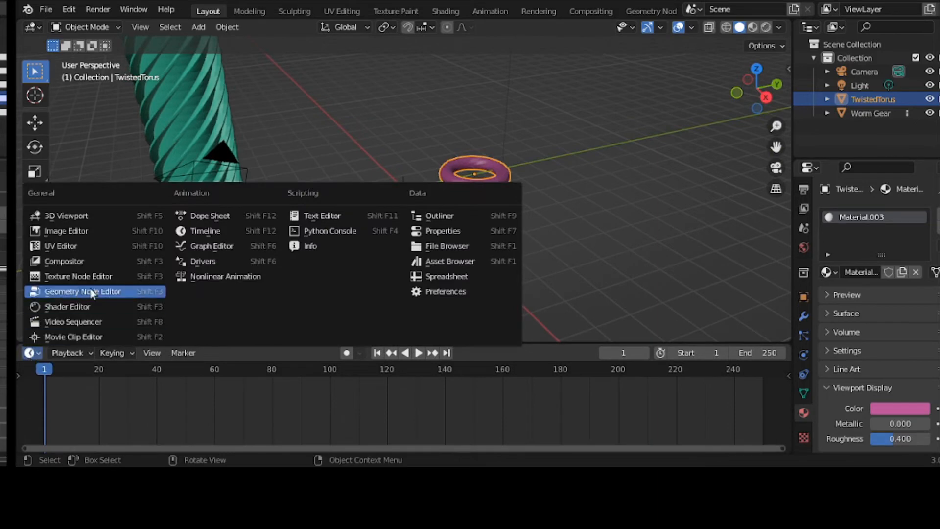
pyautogui.click(443, 264)
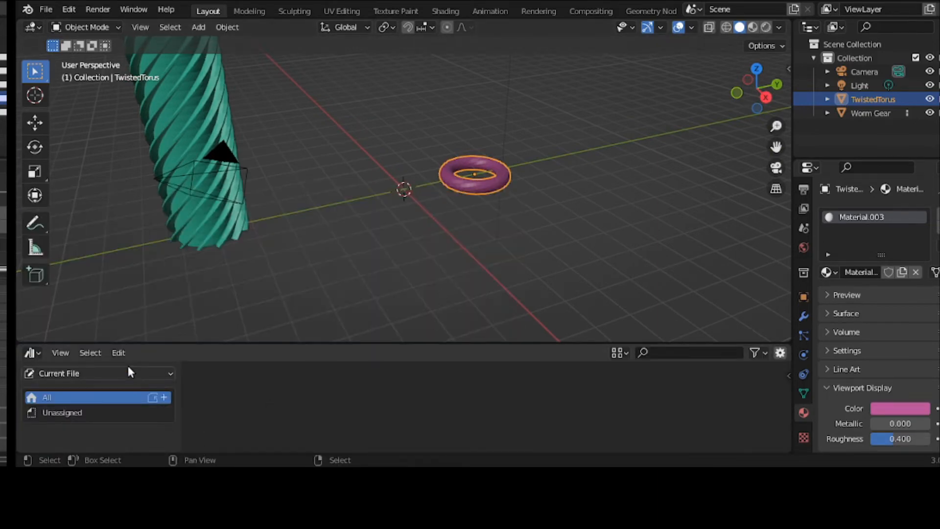
pyautogui.click(69, 9)
pyautogui.click(125, 202)
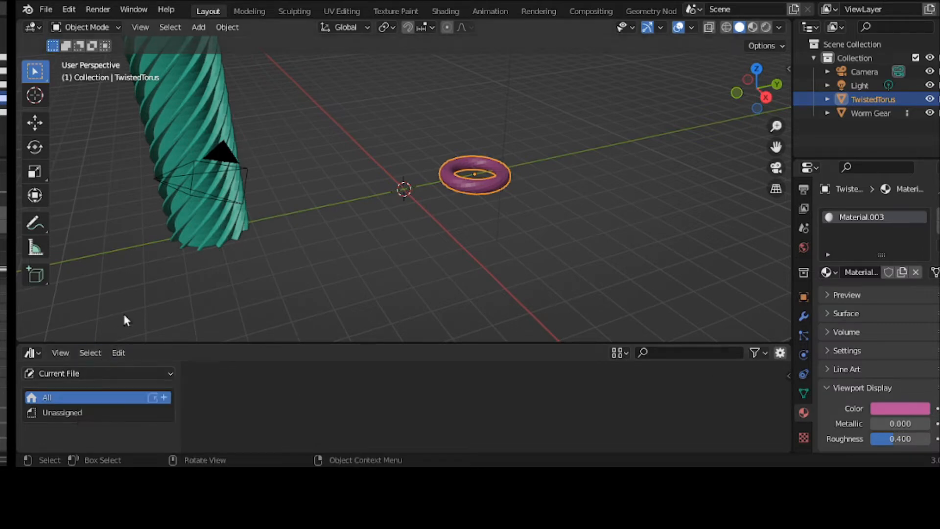
# - Mark the green Worm Gear object as an asset
pyautogui.click(195, 245)
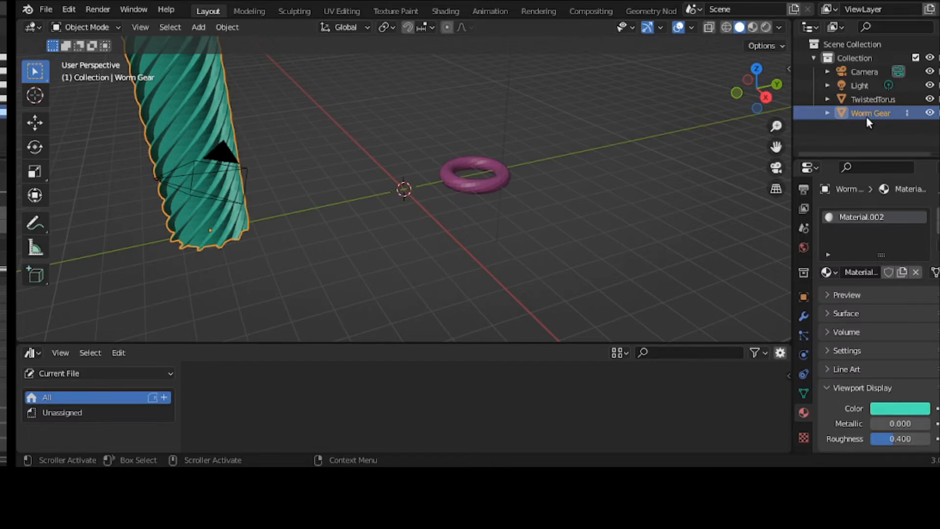
pyautogui.click(223, 28)
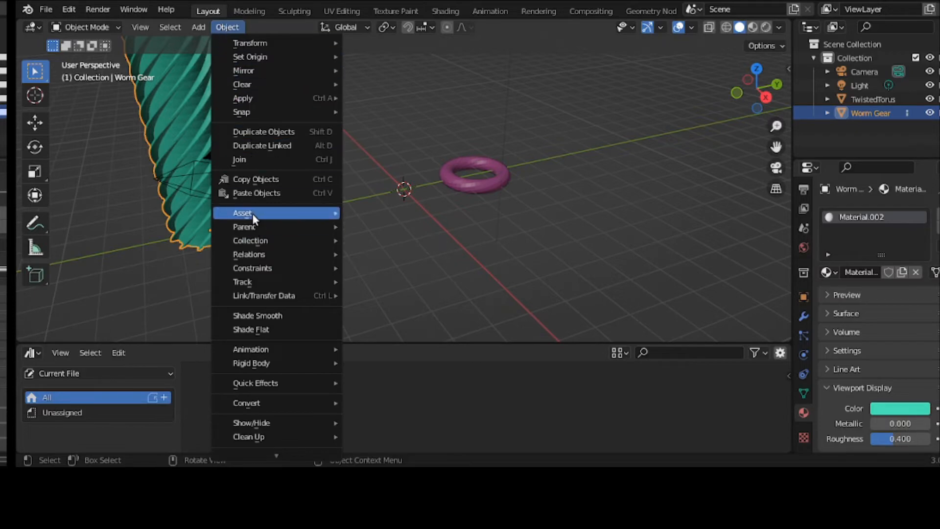
pyautogui.moveTo(251, 213)
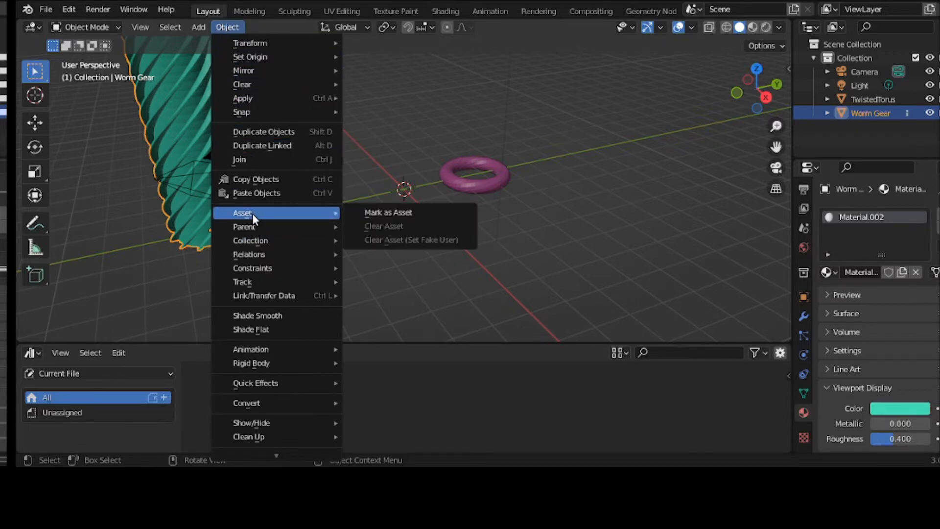
pyautogui.click(387, 214)
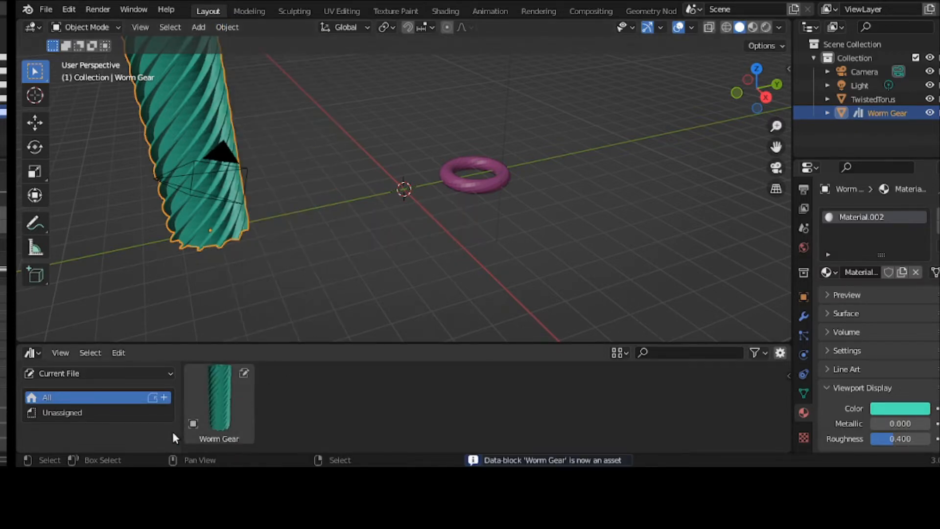
# - Mark the purple TwistedTorus object as an asset
pyautogui.click(488, 192)
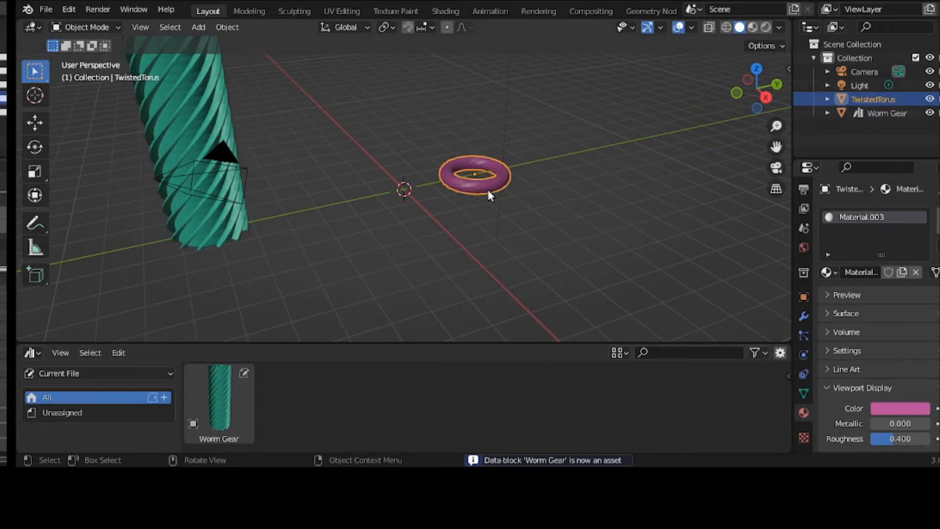
pyautogui.rightClick(843, 102)
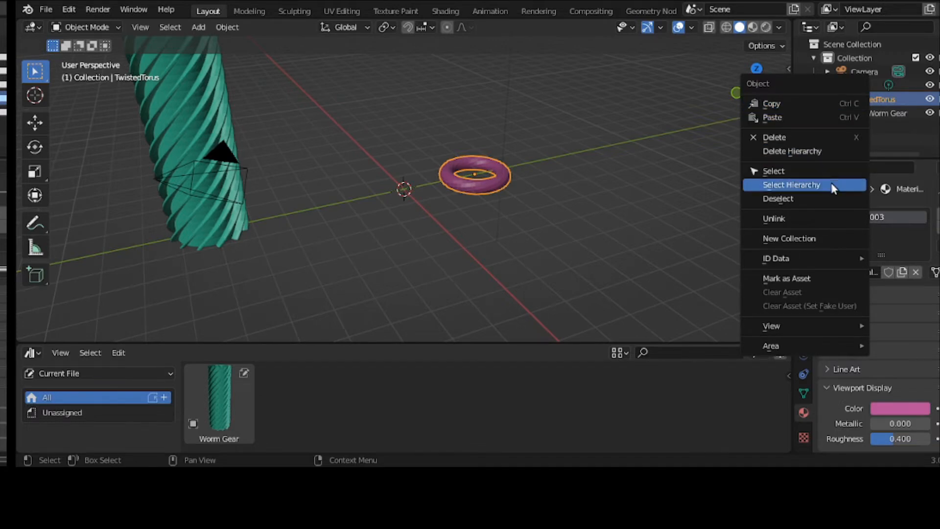
pyautogui.click(826, 276)
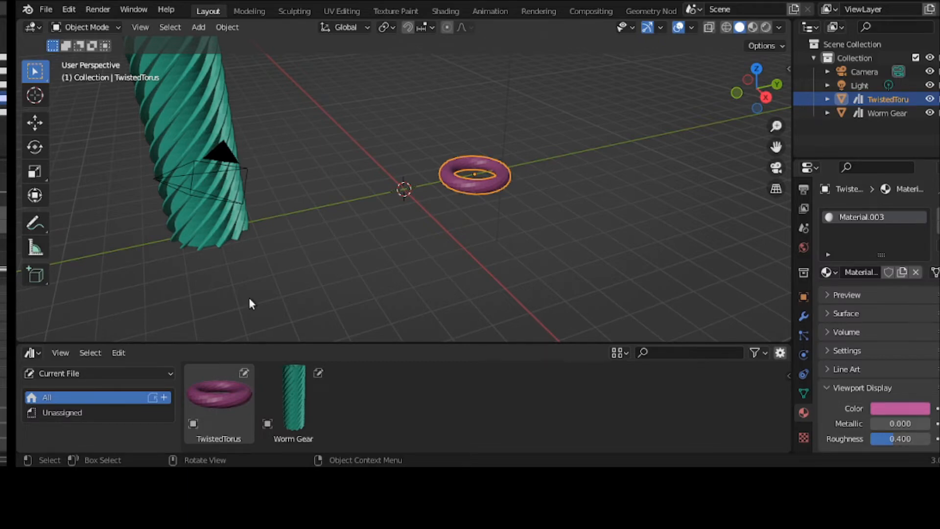
# - Compare the assets listed under the Parent, Current File and Child libraries, finishing on the Parent library
pyautogui.click(75, 374)
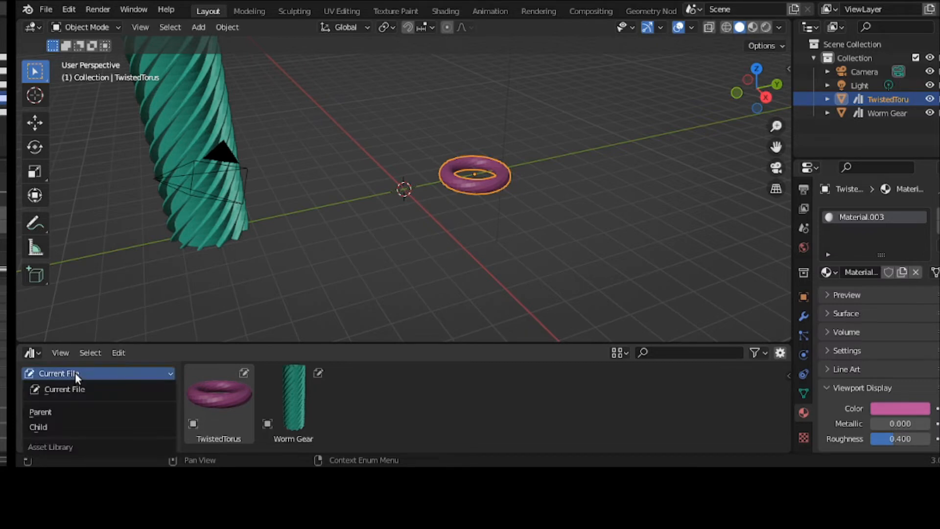
pyautogui.click(75, 412)
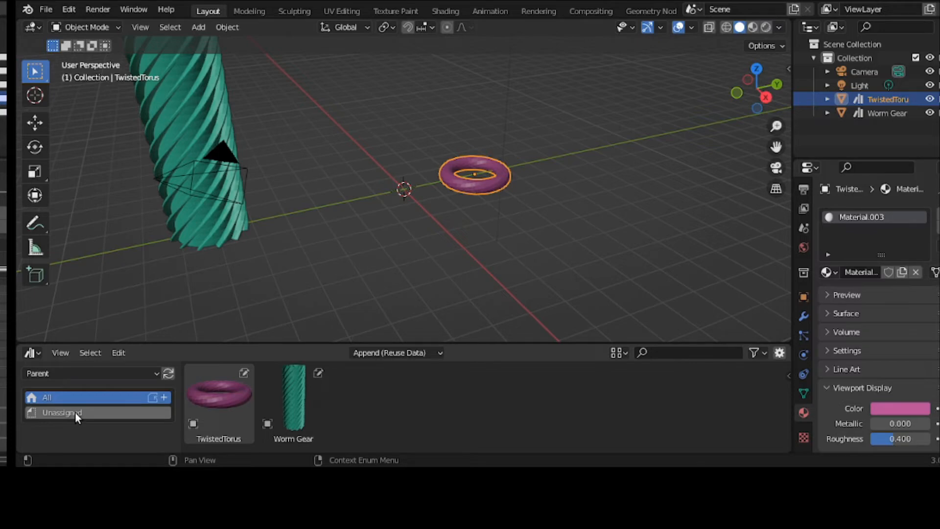
pyautogui.click(107, 374)
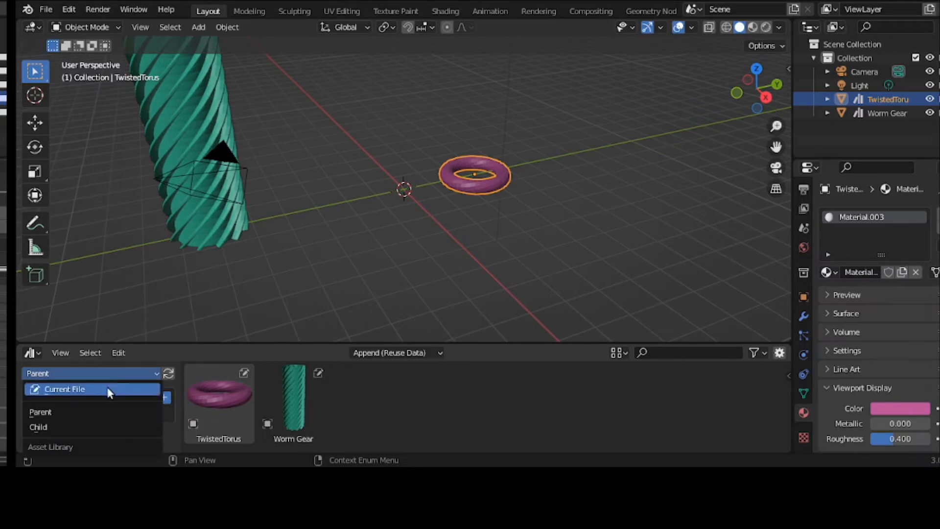
pyautogui.click(107, 388)
pyautogui.click(108, 374)
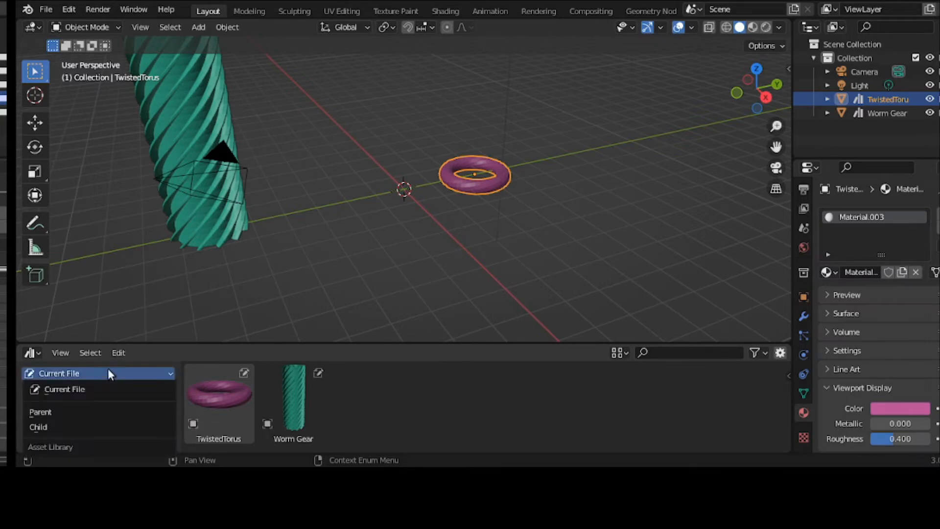
pyautogui.click(113, 410)
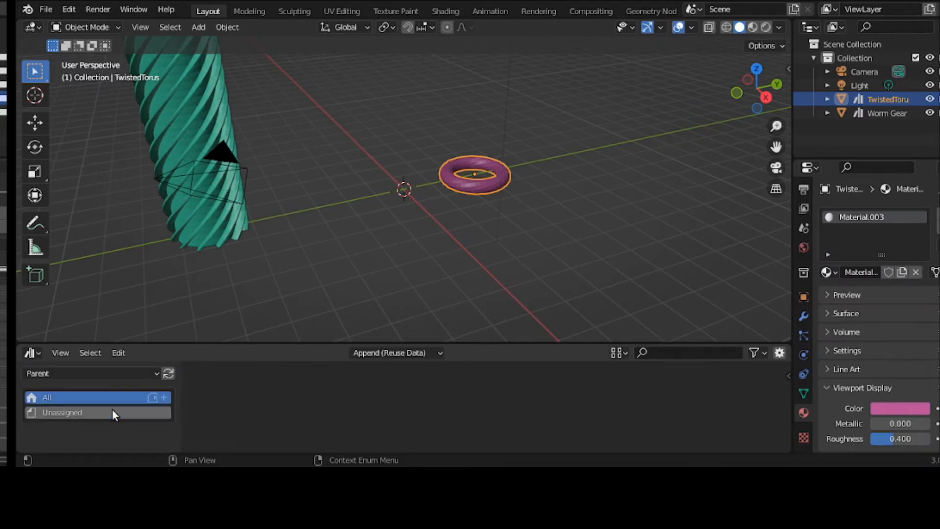
pyautogui.click(115, 373)
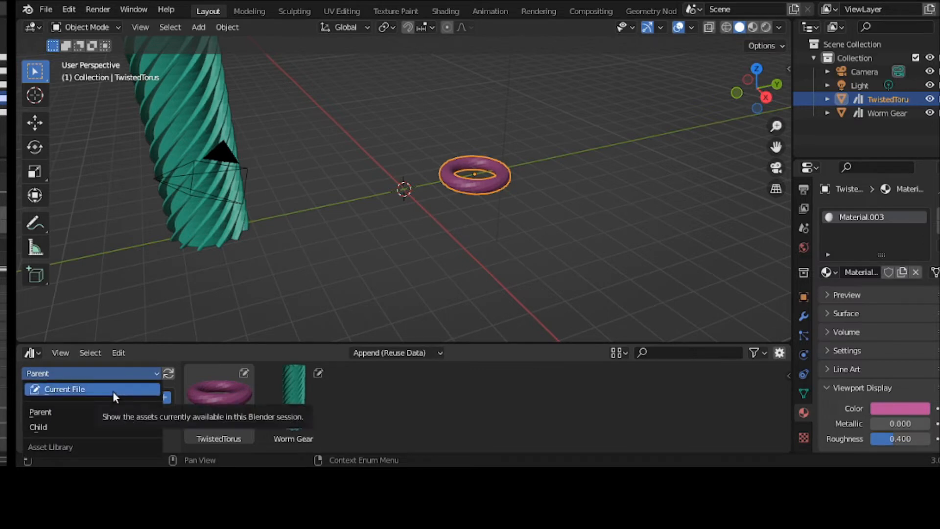
pyautogui.click(85, 422)
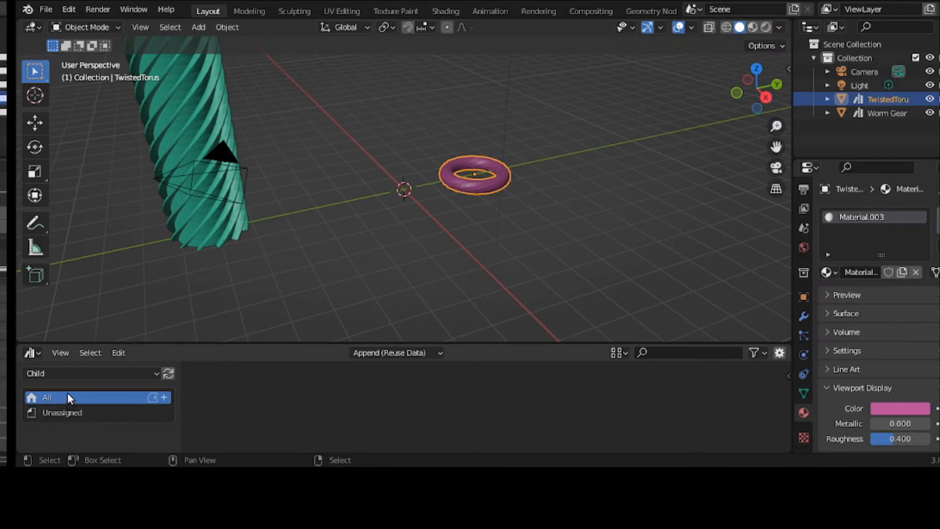
pyautogui.click(69, 373)
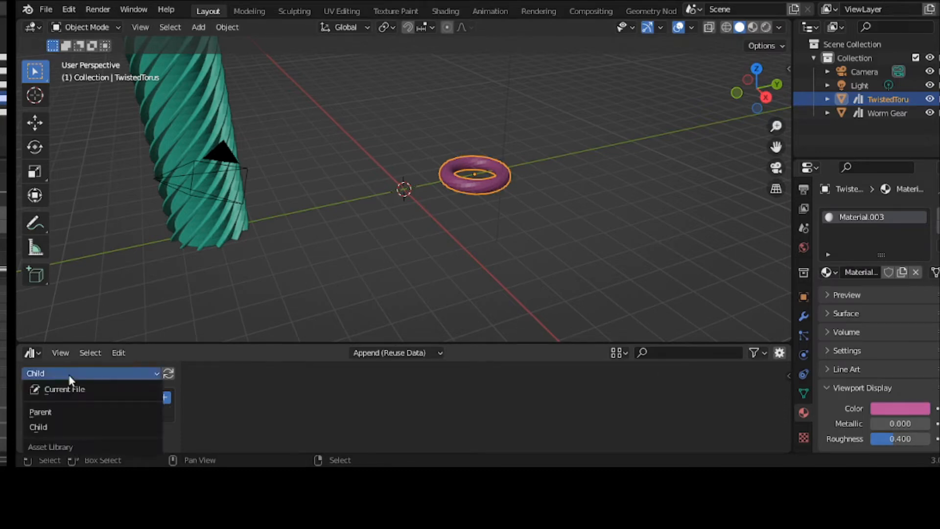
pyautogui.click(73, 412)
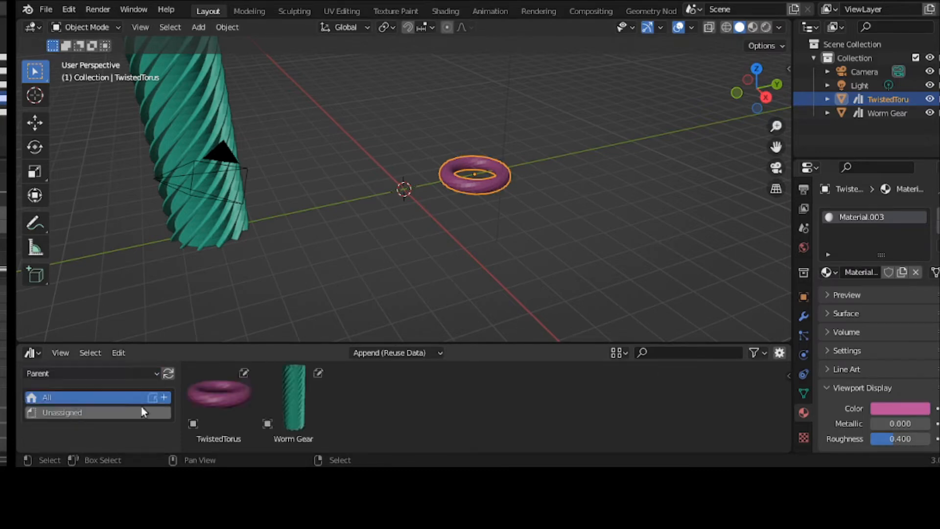
# - Clear the asset status of TwistedTorus in the Parent library
pyautogui.click(209, 402)
pyautogui.rightClick(209, 401)
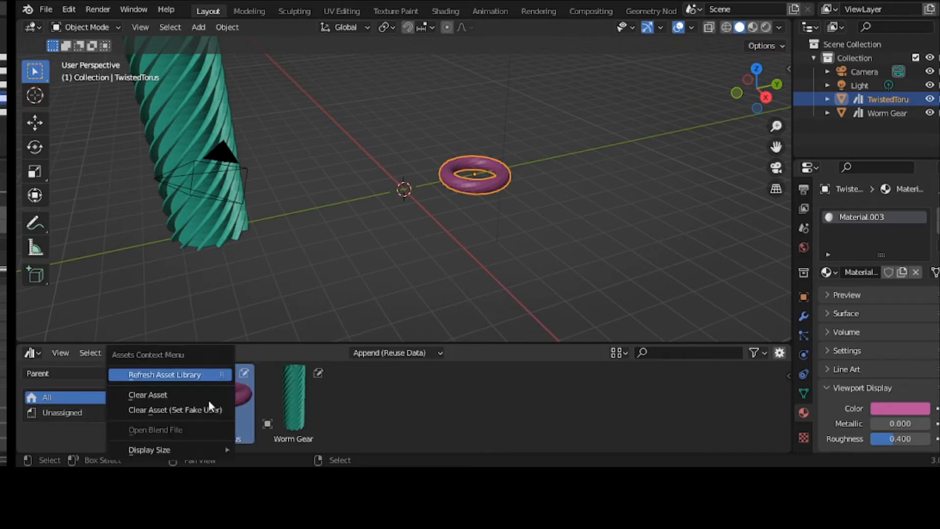
pyautogui.click(190, 397)
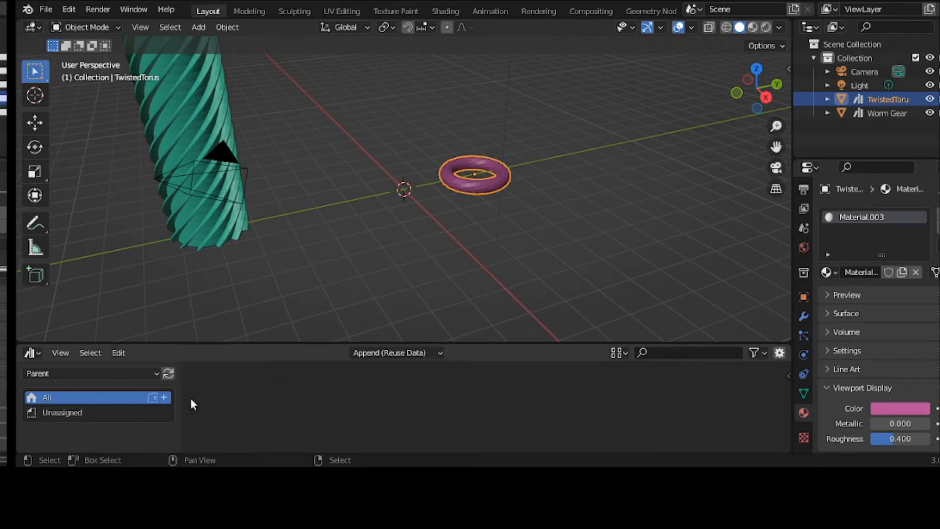
# - Clear the asset status of Worm Gear in the Parent library
pyautogui.click(222, 406)
pyautogui.rightClick(222, 405)
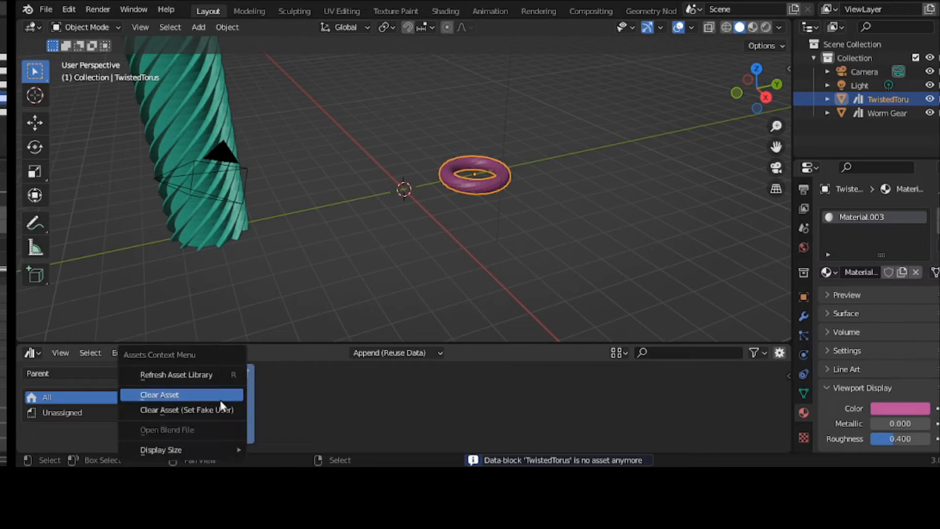
pyautogui.click(221, 401)
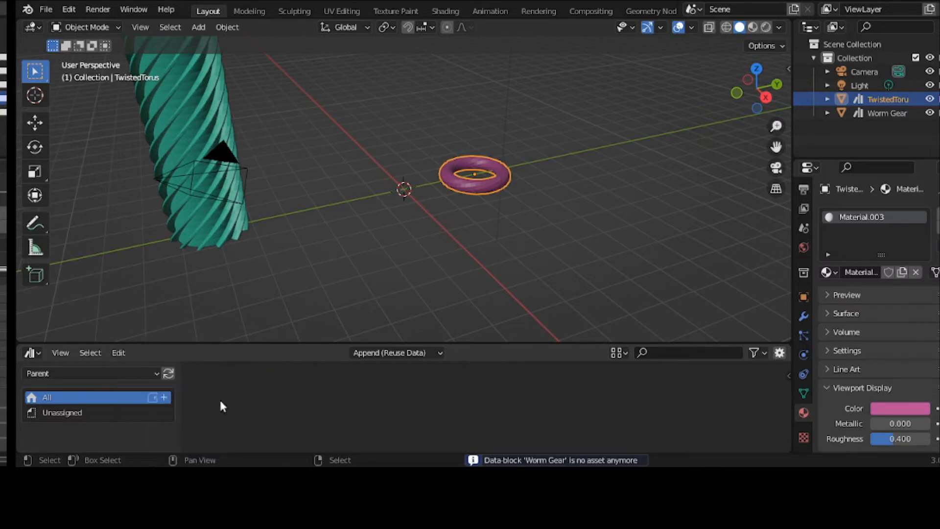
# - Check the assets listed under the Current File and Parent libraries, finishing on the Child library
pyautogui.click(119, 372)
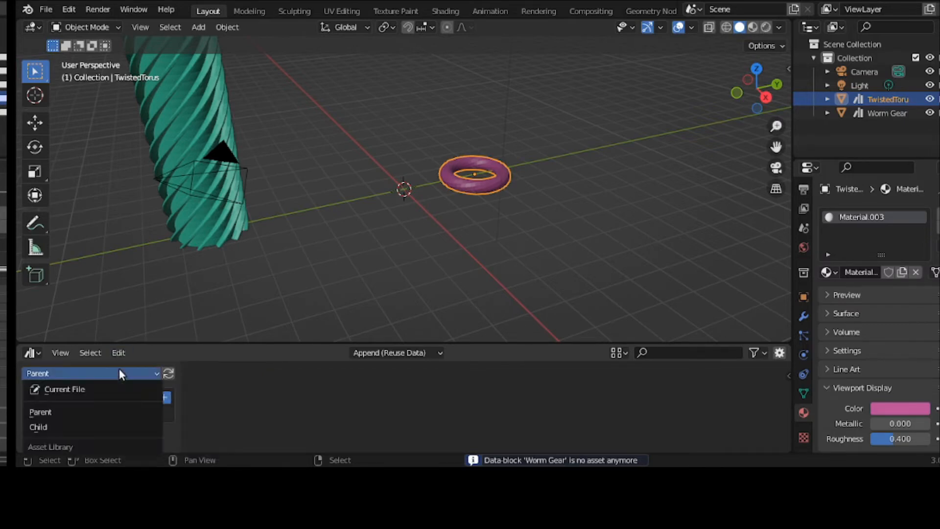
pyautogui.click(119, 388)
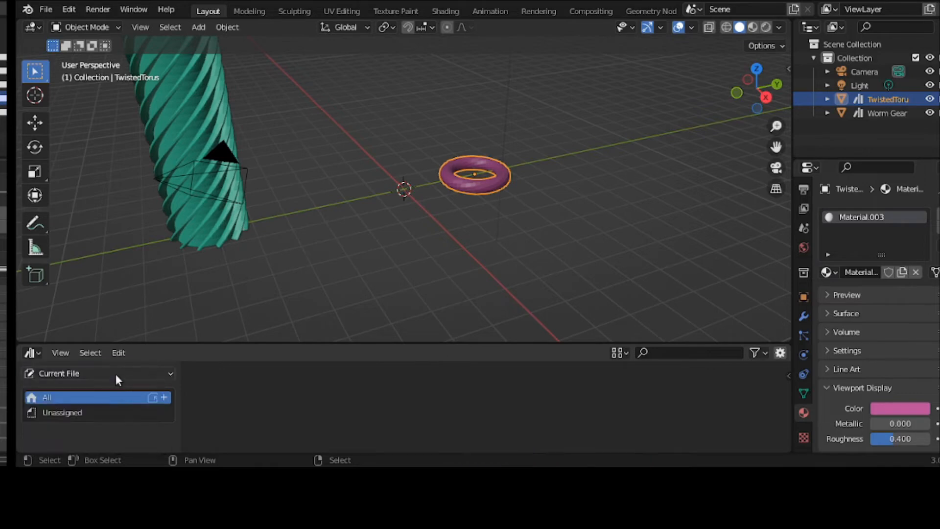
pyautogui.click(116, 374)
pyautogui.click(110, 411)
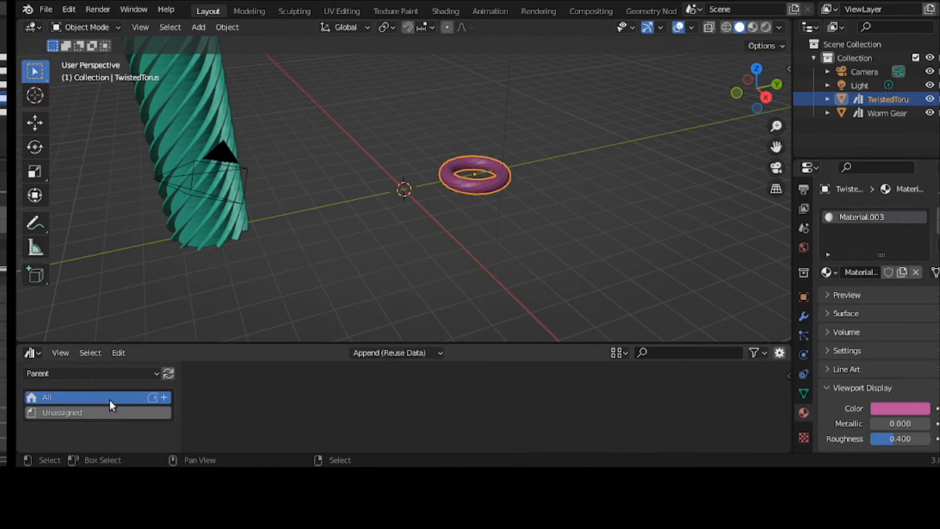
pyautogui.click(108, 373)
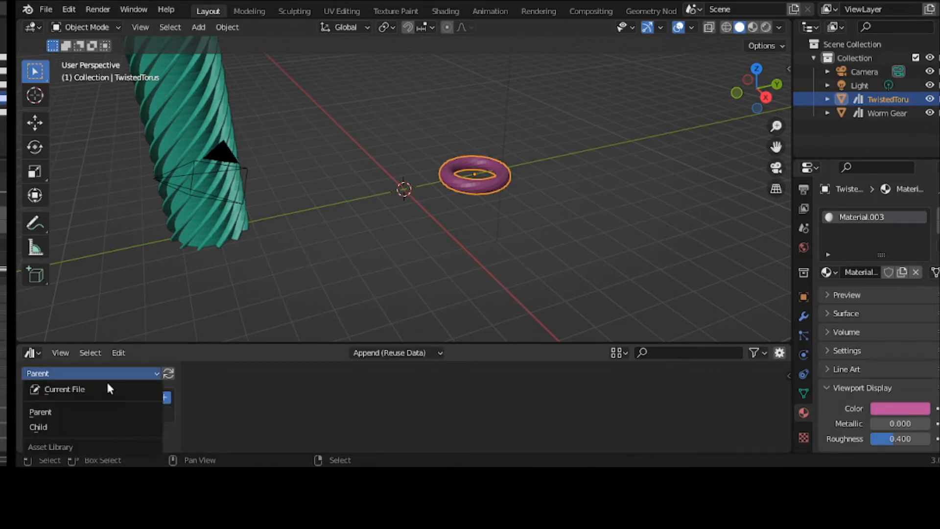
pyautogui.click(89, 426)
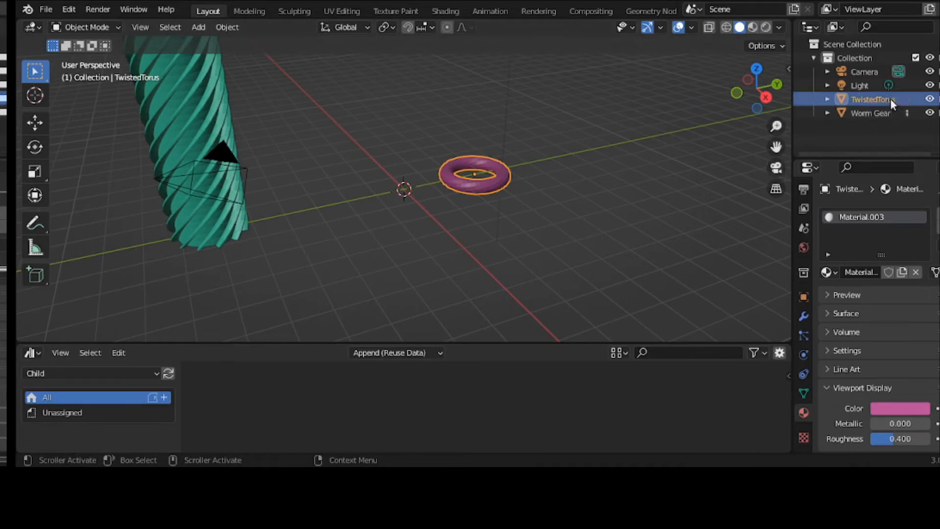
# - Mark the TwistedTorus and Worm Gear objects as assets again while the Child library is displayed
pyautogui.rightClick(875, 95)
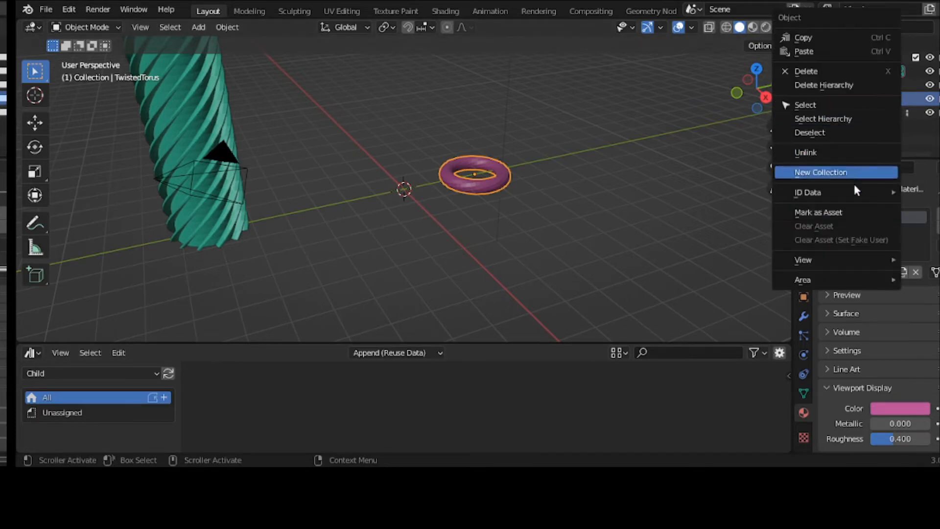
pyautogui.click(853, 212)
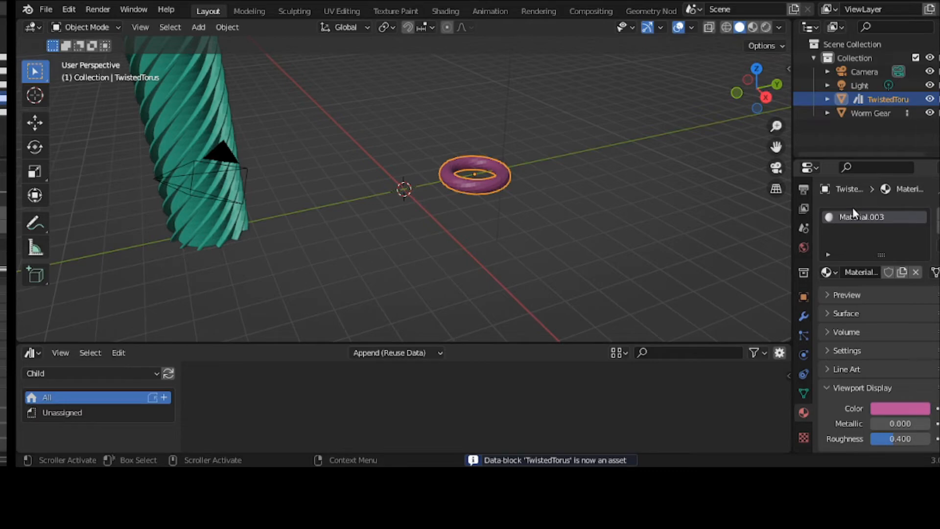
pyautogui.click(899, 113)
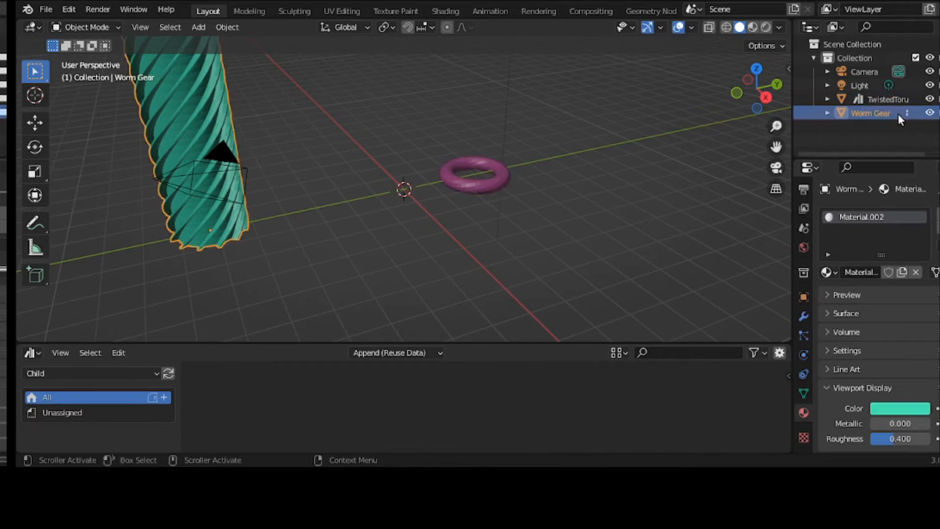
pyautogui.rightClick(896, 118)
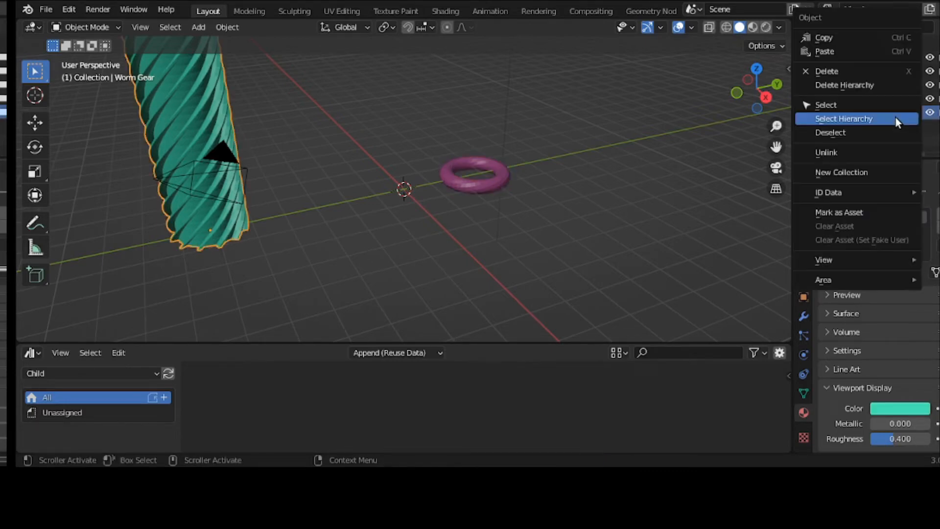
pyautogui.click(885, 210)
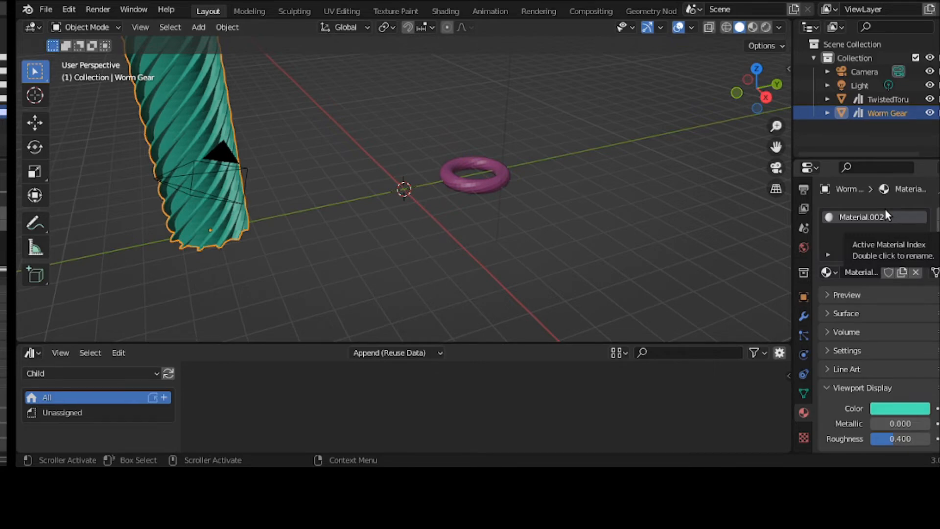
# - Compare the marked assets across the Current File, Parent and Child libraries, ending on the Child library
pyautogui.click(134, 377)
pyautogui.click(132, 392)
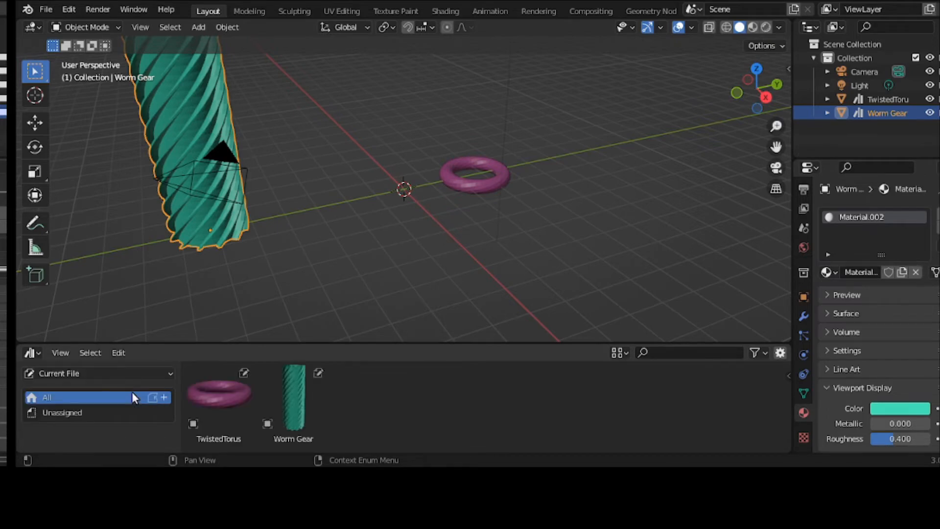
pyautogui.click(125, 374)
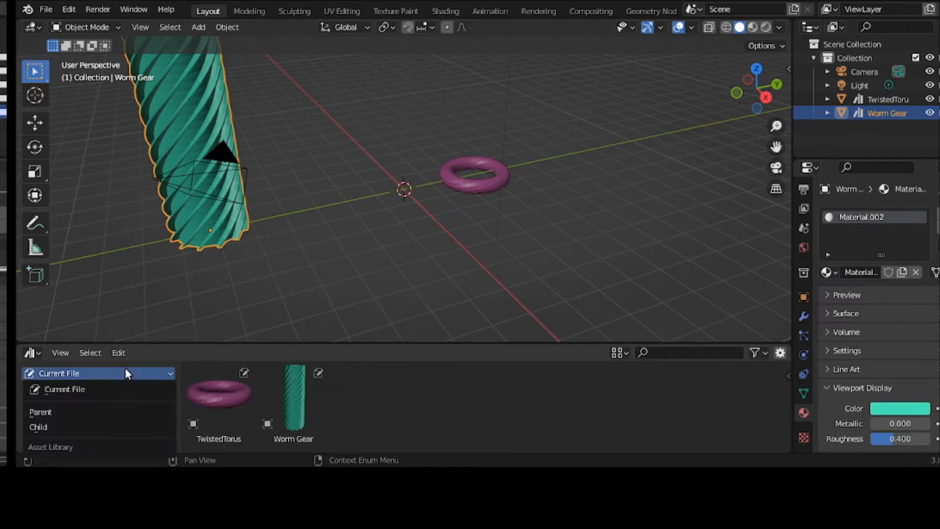
pyautogui.click(122, 412)
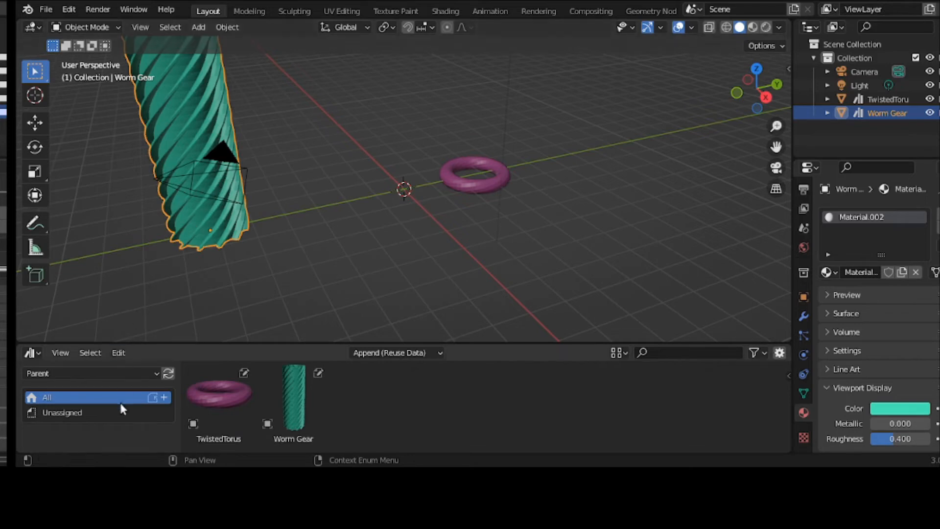
pyautogui.click(115, 375)
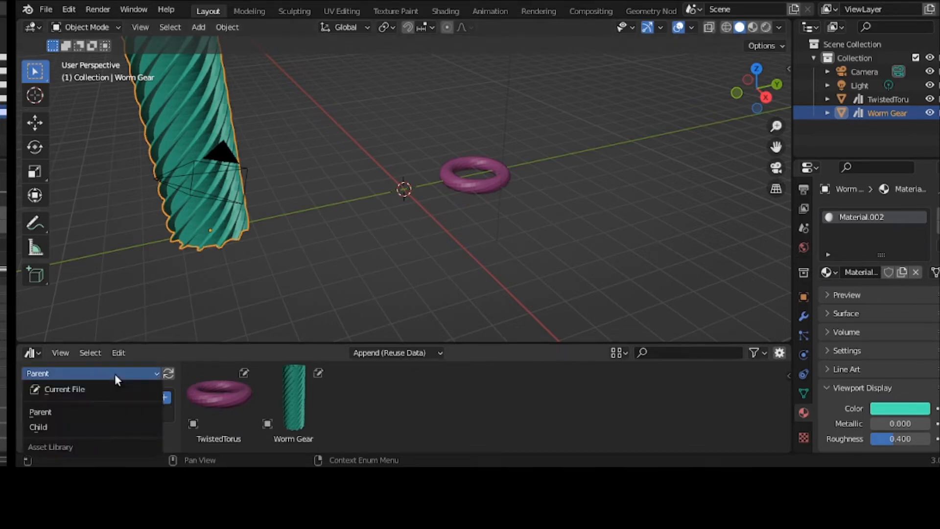
pyautogui.click(113, 424)
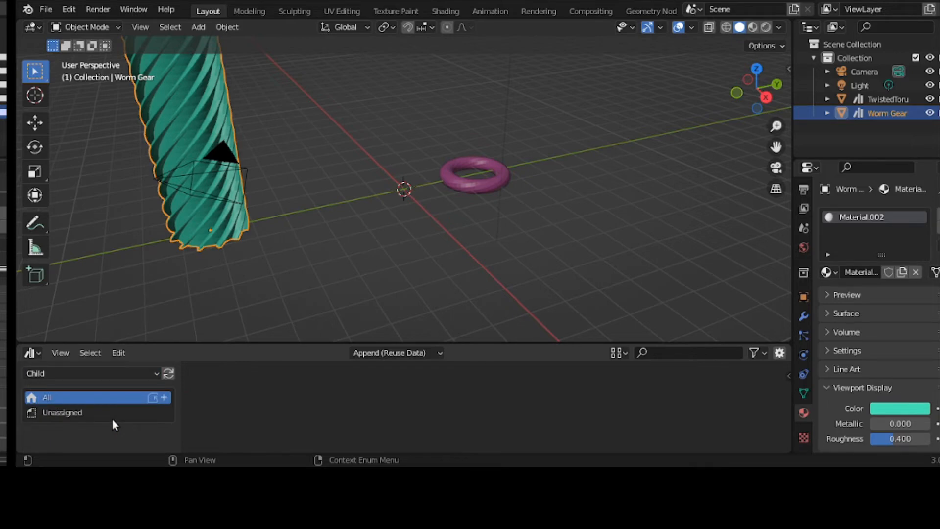
# - Open the recent file child.blend, saving the changes to parent.blend
pyautogui.click(44, 10)
pyautogui.moveTo(64, 45)
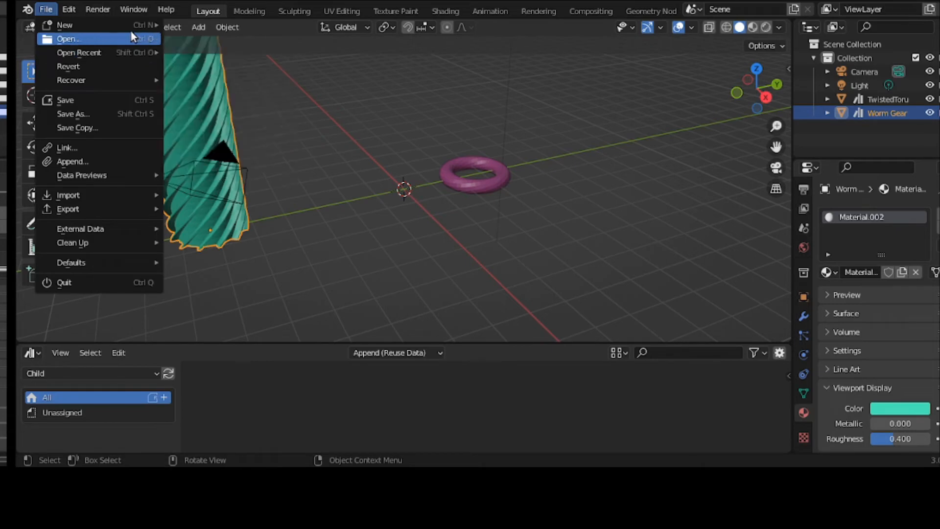
pyautogui.moveTo(131, 49)
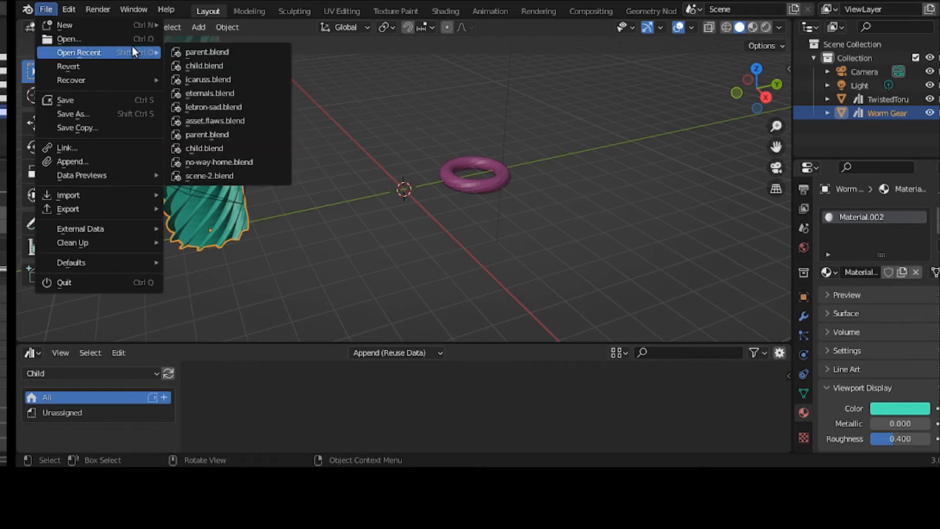
pyautogui.click(187, 60)
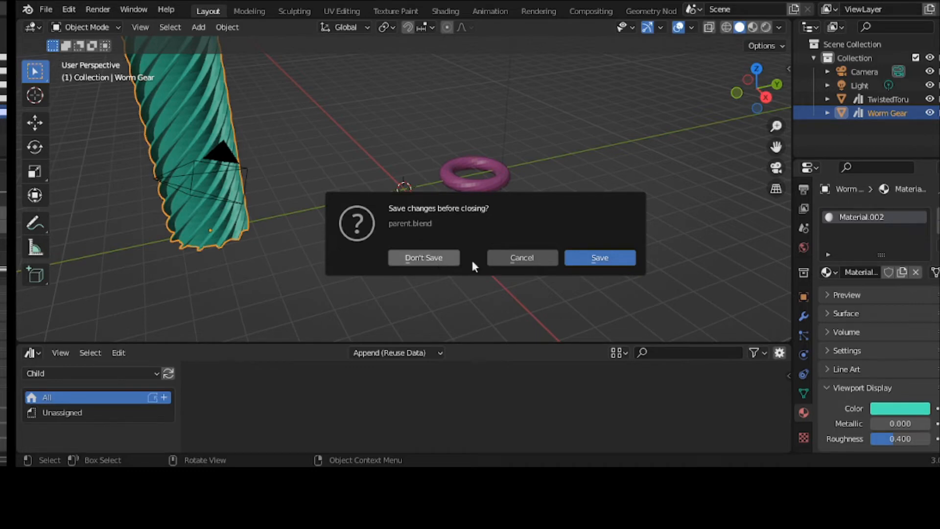
pyautogui.click(594, 260)
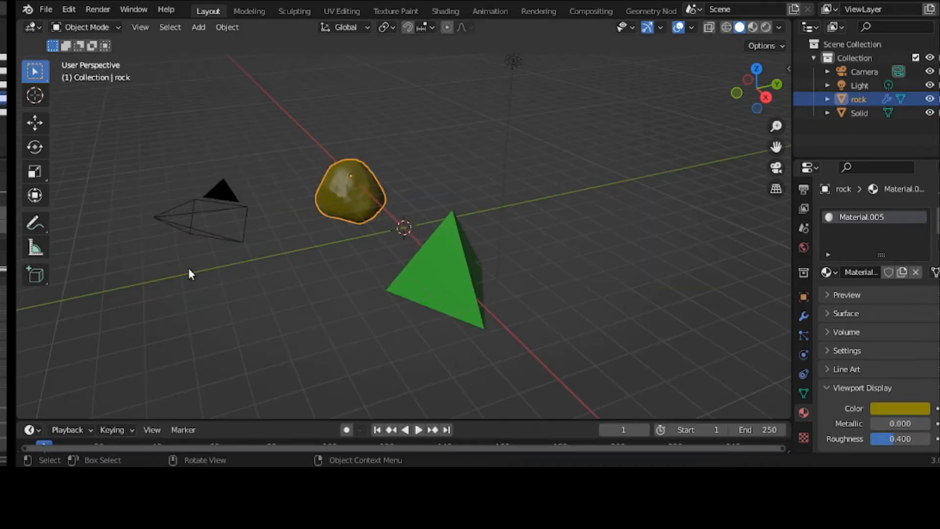
# - Enlarge the timeline area below the viewport and turn it into an Asset Browser
pyautogui.moveTo(49, 420); pyautogui.dragTo(53, 341)
pyautogui.click(39, 347)
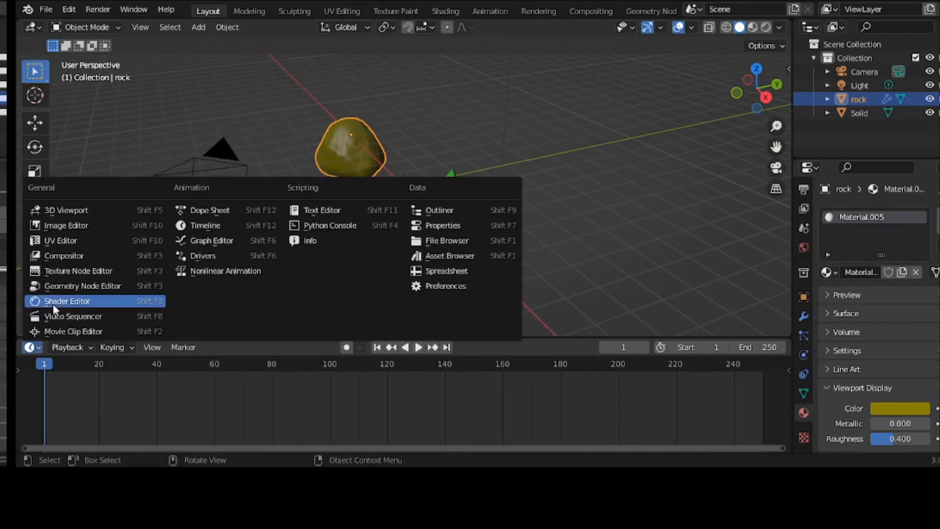
pyautogui.click(455, 260)
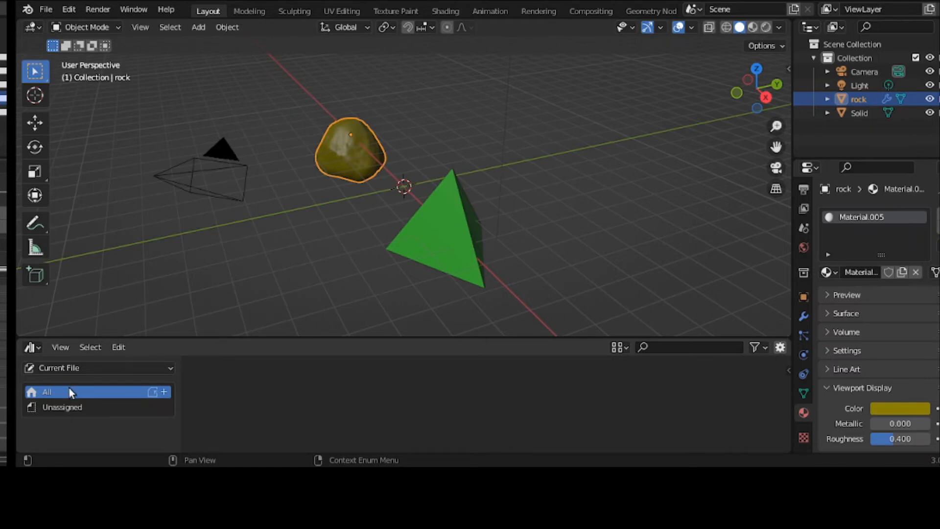
# - Examine which assets child.blend can access in the Parent, Current File and Child libraries, finishing on the Child library
pyautogui.click(69, 368)
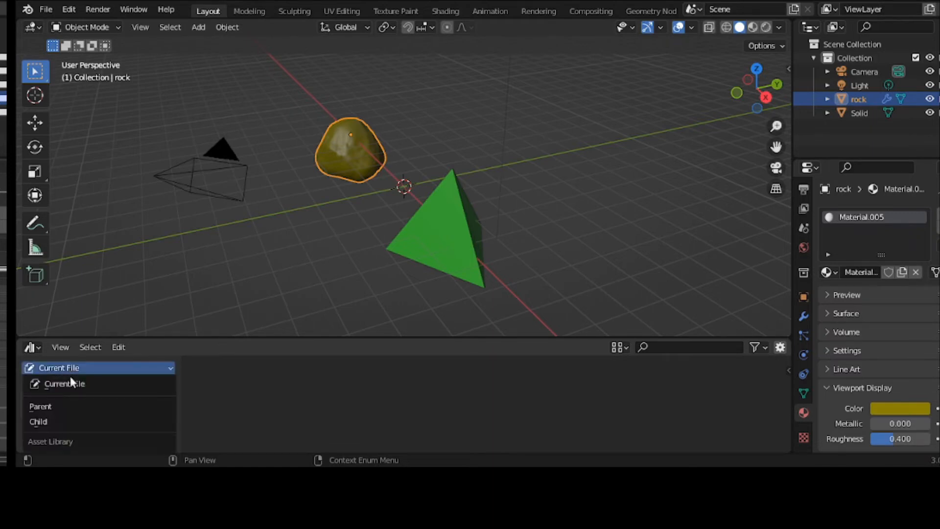
pyautogui.click(70, 405)
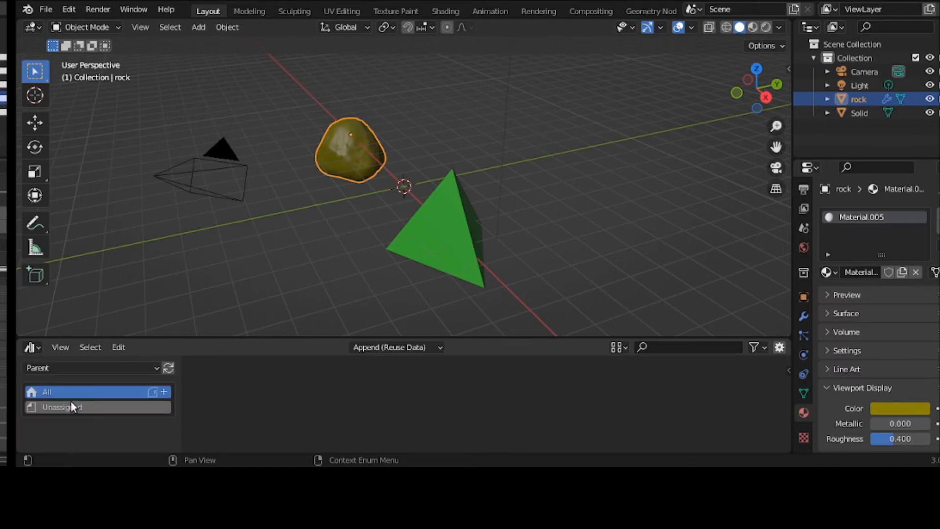
pyautogui.click(76, 367)
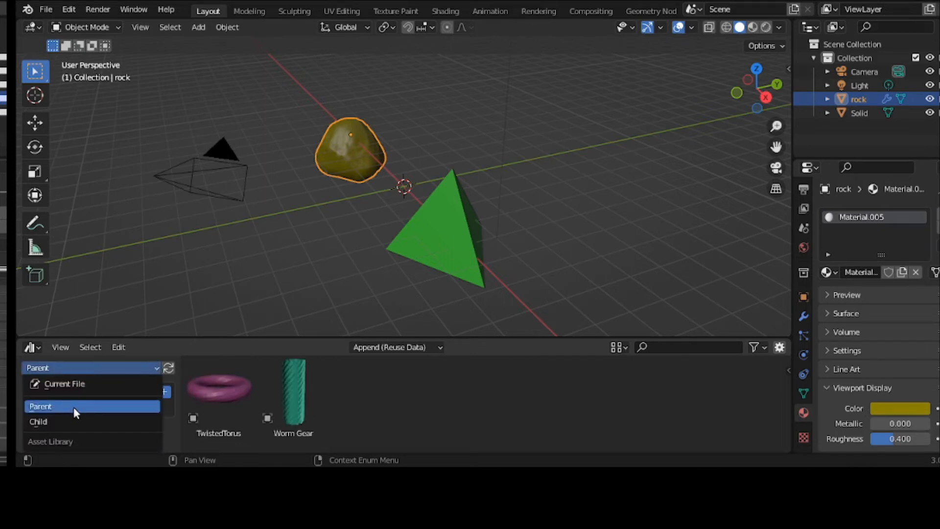
pyautogui.click(74, 407)
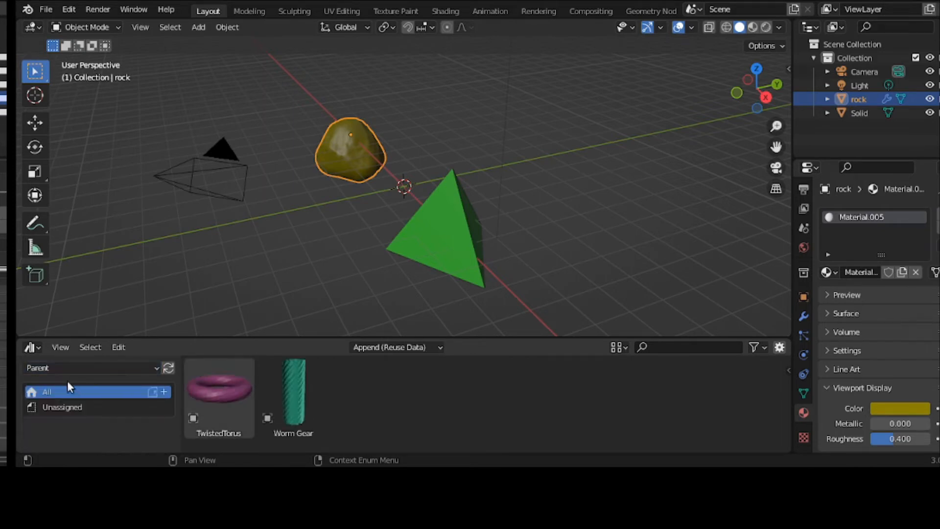
pyautogui.click(59, 366)
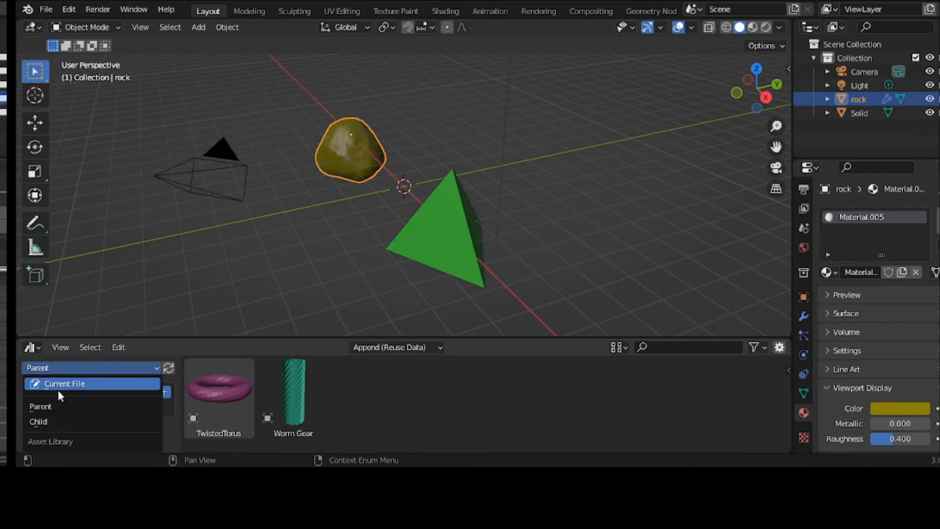
pyautogui.click(58, 384)
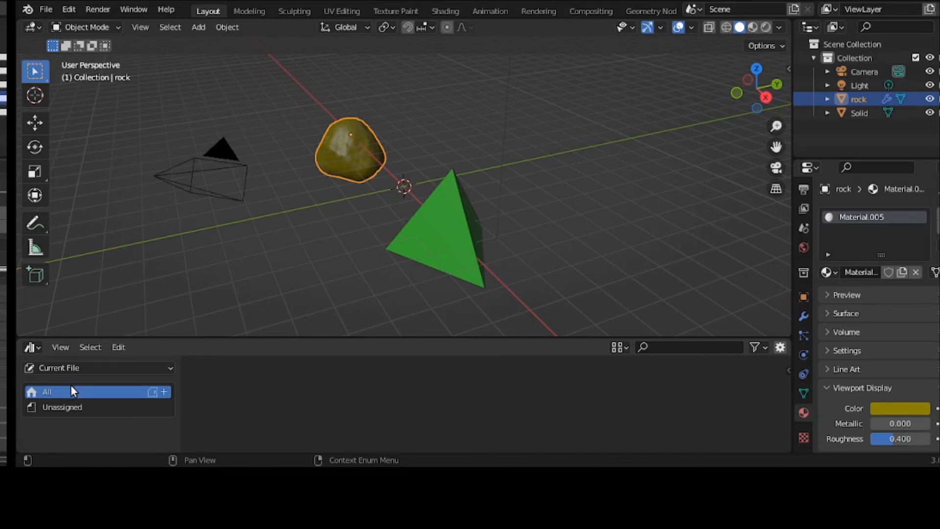
pyautogui.click(73, 367)
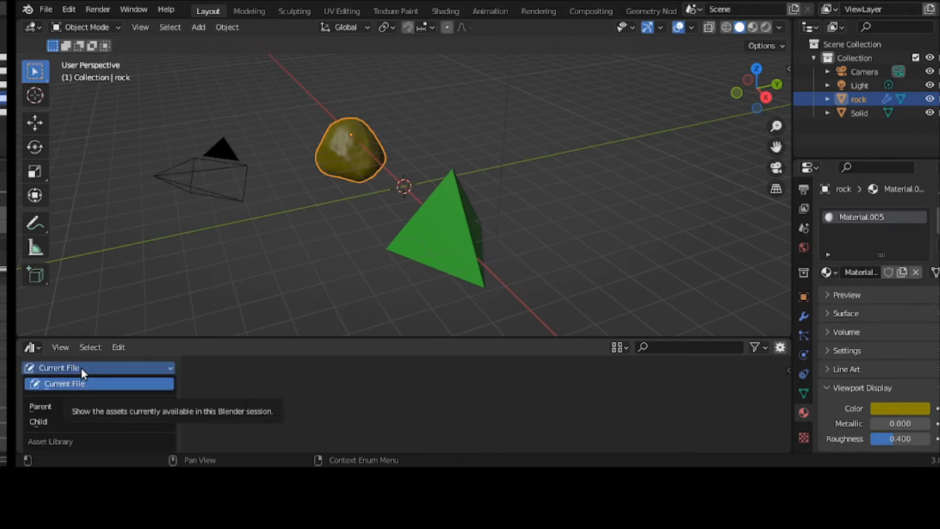
pyautogui.click(75, 420)
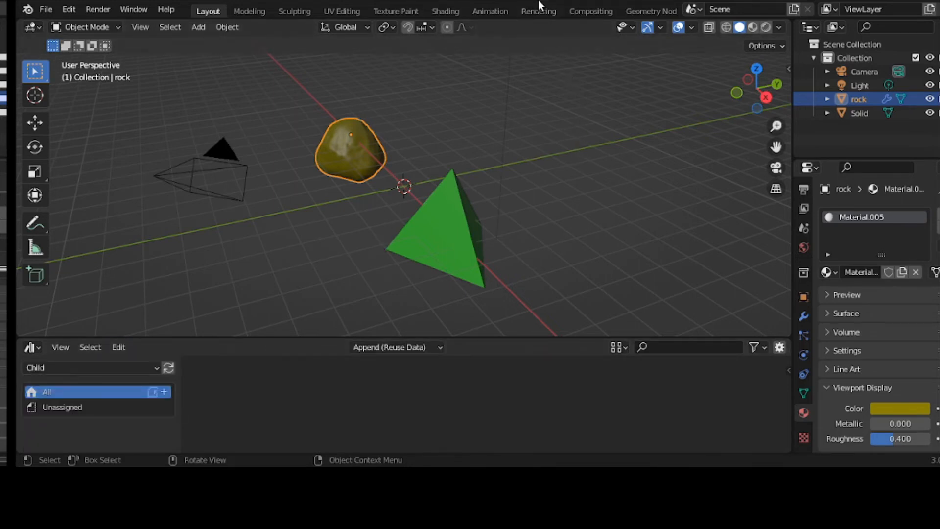
# - Mark the rock object and the green Solid pyramid as assets in child.blend
pyautogui.rightClick(859, 103)
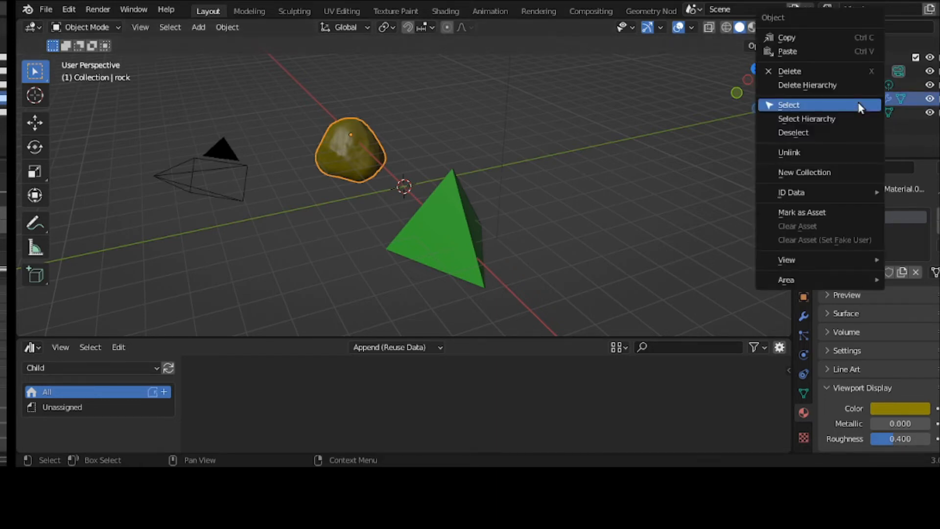
pyautogui.click(859, 211)
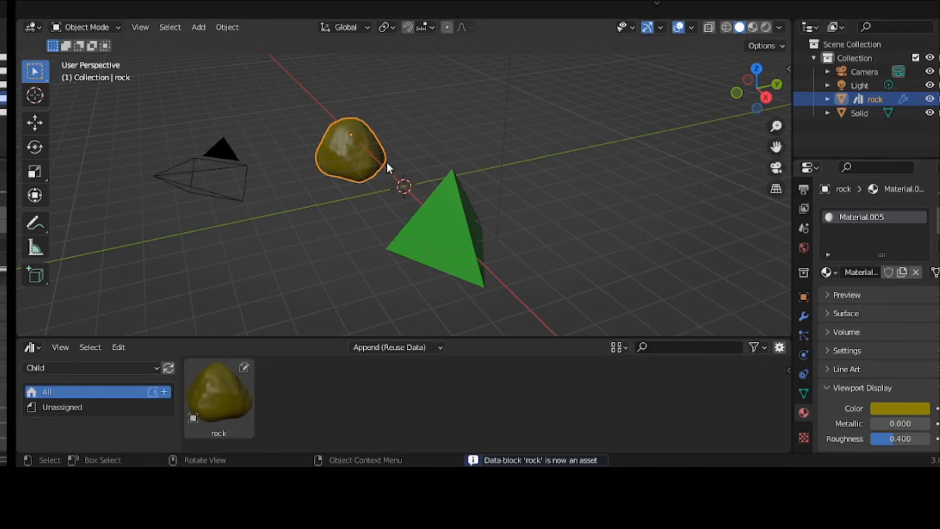
pyautogui.click(454, 211)
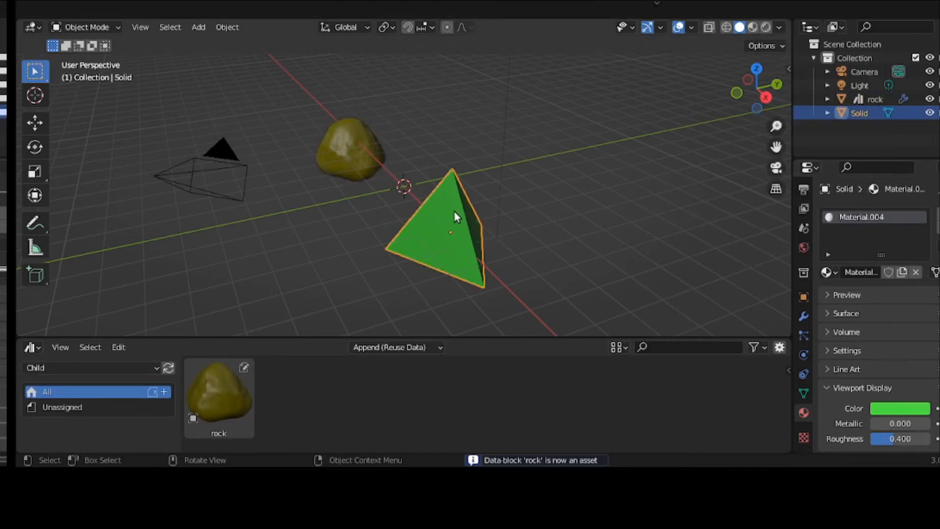
pyautogui.rightClick(865, 114)
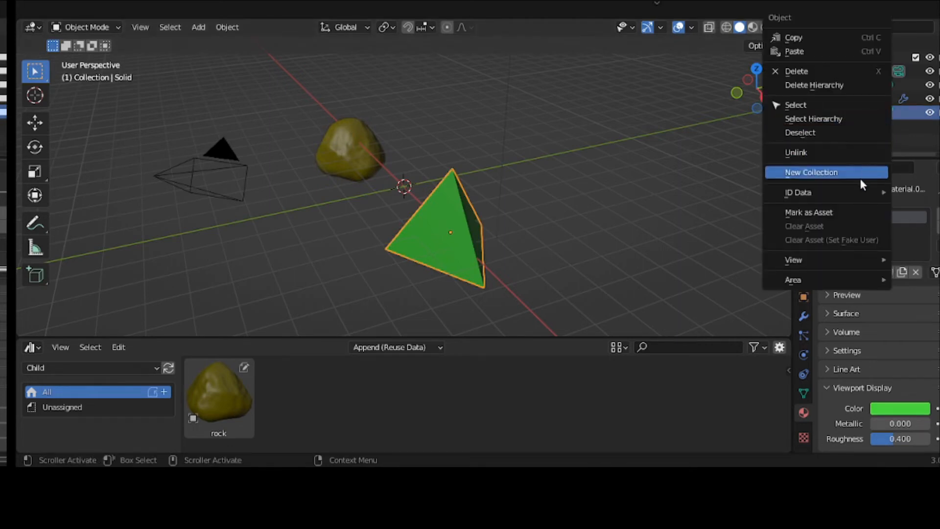
pyautogui.click(862, 212)
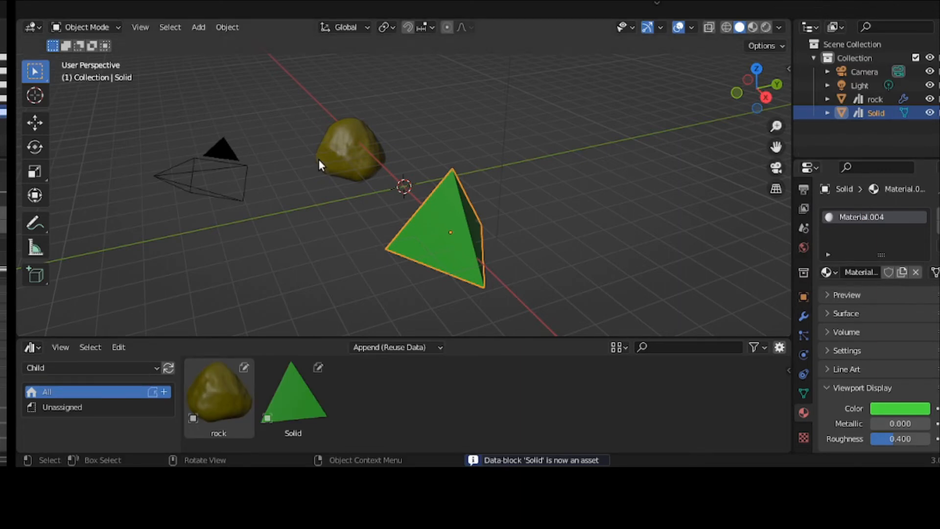
# - Show the Parent library in the Asset Browser to check which assets it offers
pyautogui.click(99, 363)
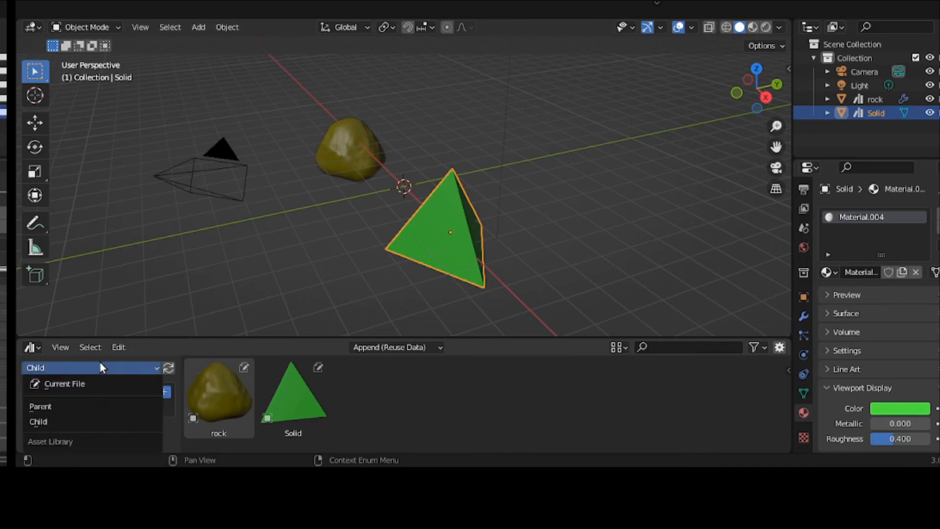
pyautogui.click(106, 408)
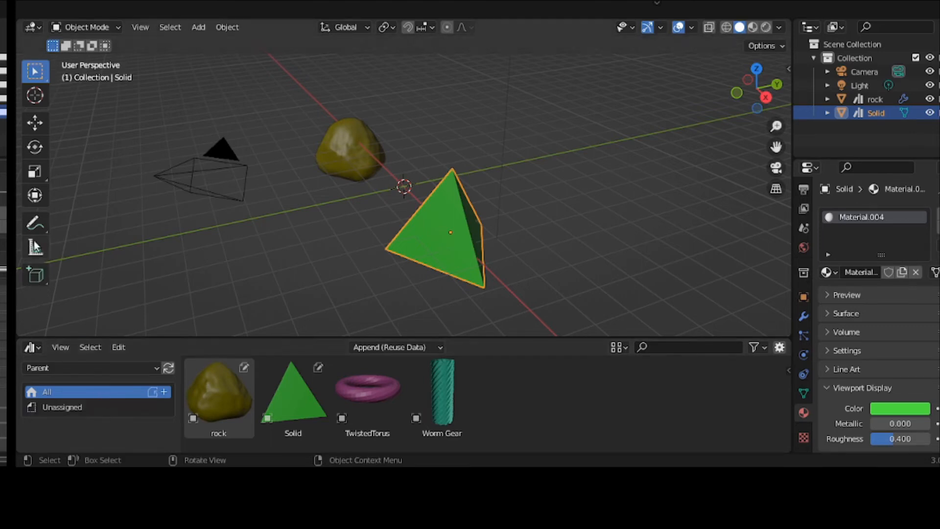
# - Handwrite "Parent" in the viewport's upper right with Annotate, and sketch a triangle below it and a circled mark beside it
pyautogui.click(34, 223)
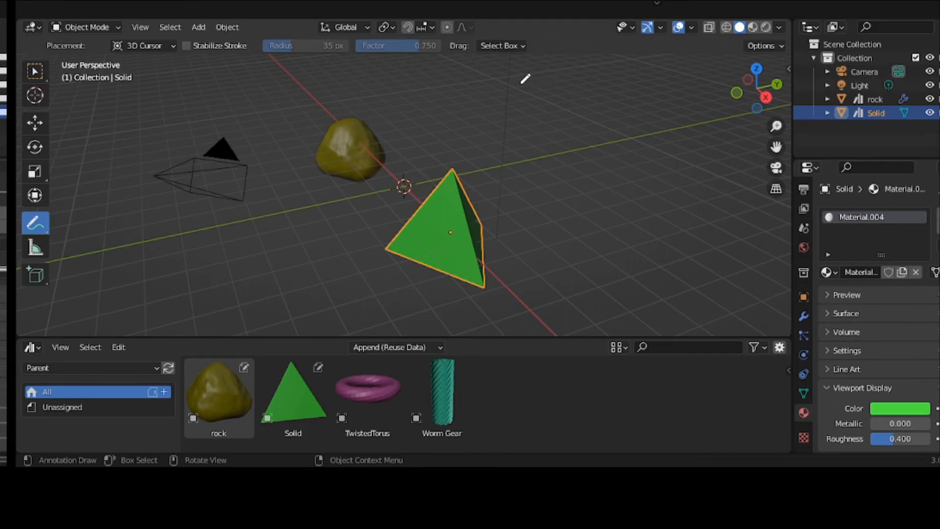
pyautogui.moveTo(558, 74)
pyautogui.mouseDown()
pyautogui.moveTo(595, 74)
pyautogui.moveTo(631, 92)
pyautogui.moveTo(684, 81)
pyautogui.moveTo(715, 88)
pyautogui.moveTo(747, 70)
pyautogui.mouseUp()
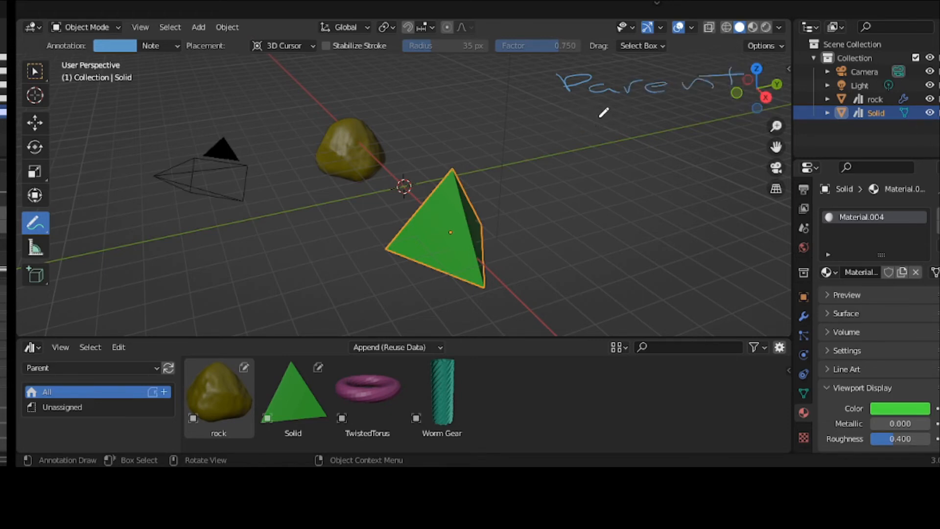
pyautogui.moveTo(572, 141)
pyautogui.mouseDown()
pyautogui.moveTo(596, 119)
pyautogui.moveTo(638, 143)
pyautogui.moveTo(567, 146)
pyautogui.mouseUp()
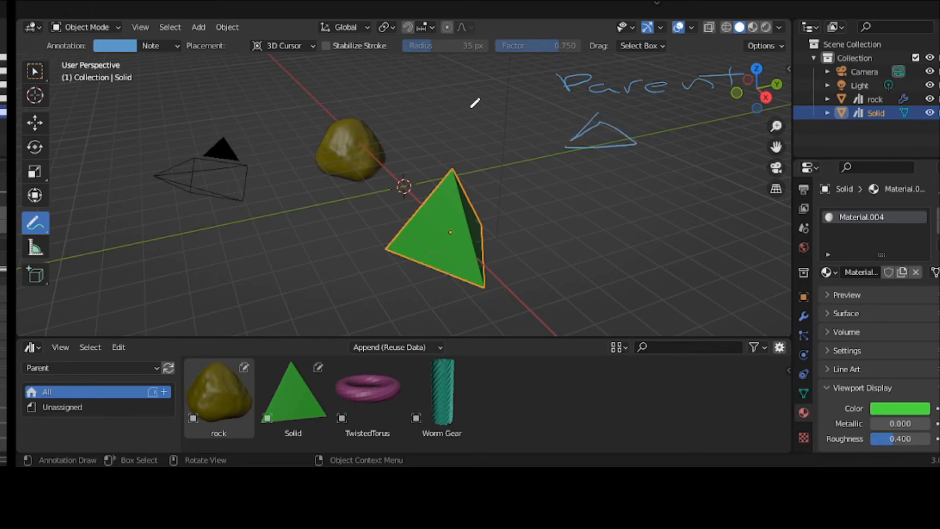
pyautogui.moveTo(496, 92)
pyautogui.mouseDown()
pyautogui.moveTo(452, 106)
pyautogui.moveTo(504, 92)
pyautogui.mouseUp()
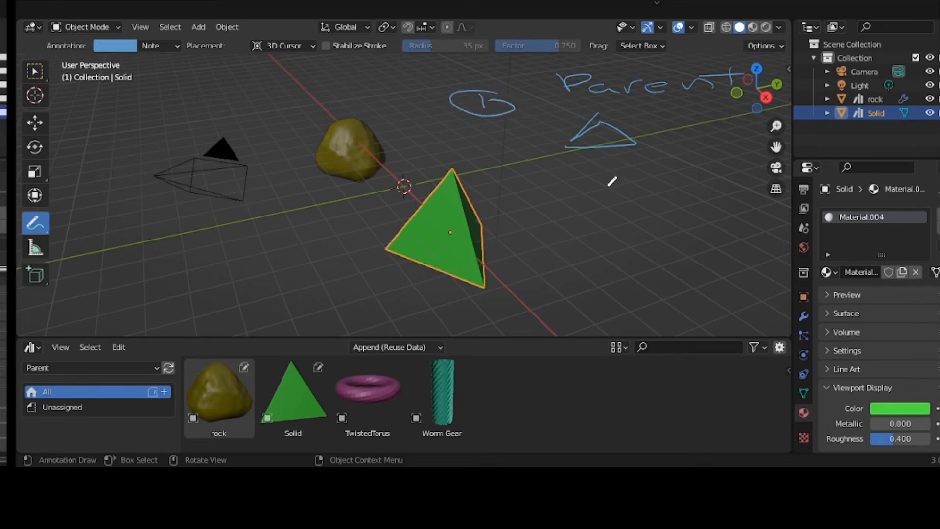
# - Handwrite "Child" below the triangle sketch and draw a curved arrow from the triangle down to an X beneath the word
pyautogui.moveTo(607, 182)
pyautogui.mouseDown()
pyautogui.moveTo(635, 195)
pyautogui.moveTo(737, 184)
pyautogui.mouseUp()
pyautogui.click(664, 171)
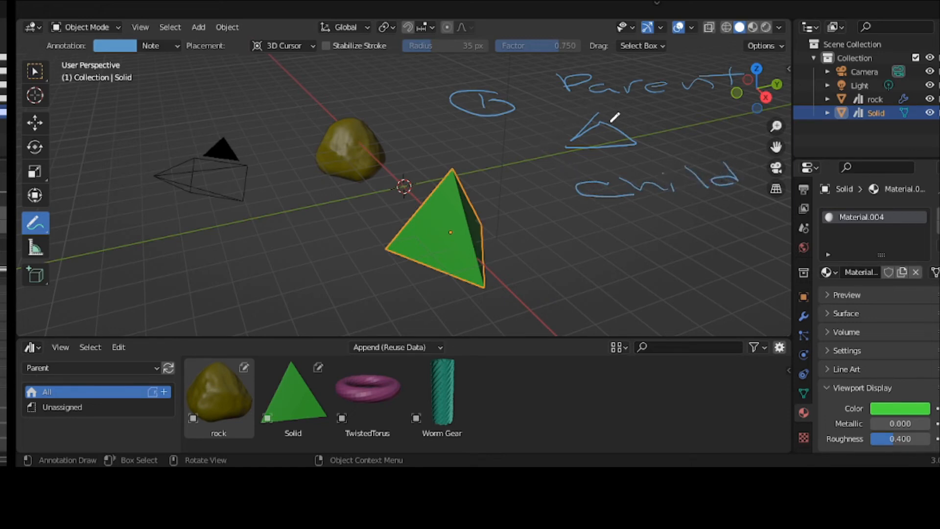
pyautogui.moveTo(551, 132)
pyautogui.mouseDown()
pyautogui.moveTo(536, 136)
pyautogui.moveTo(534, 175)
pyautogui.moveTo(590, 214)
pyautogui.moveTo(640, 212)
pyautogui.moveTo(657, 233)
pyautogui.moveTo(711, 231)
pyautogui.mouseUp()
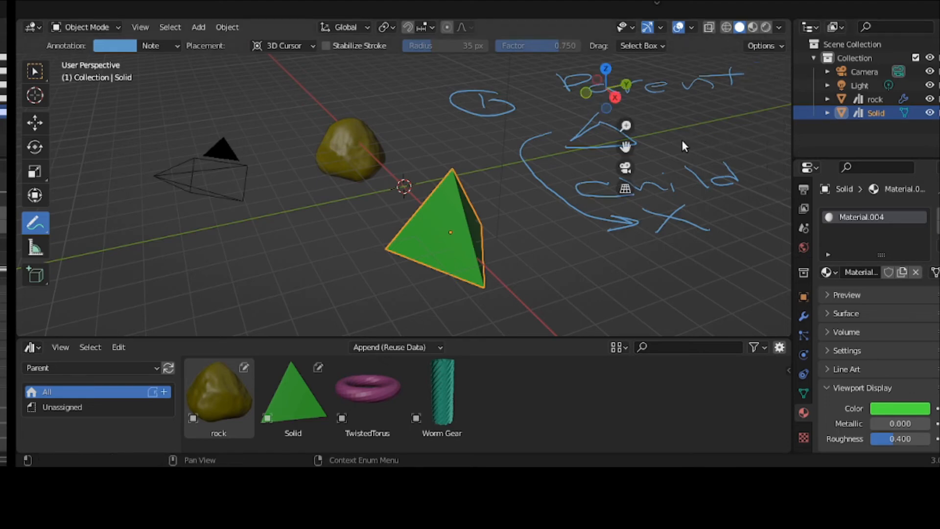
# - Set the annotation colour to yellow-green
pyautogui.press('n')
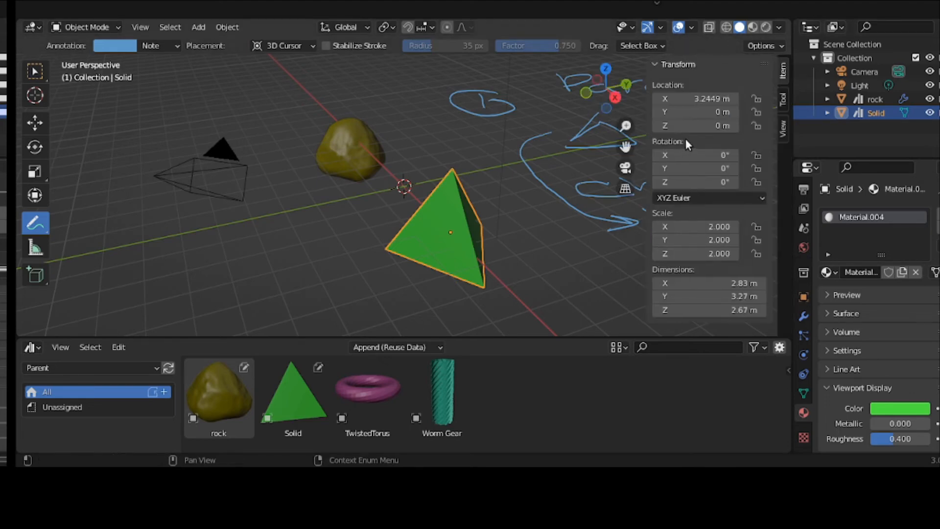
pyautogui.click(783, 101)
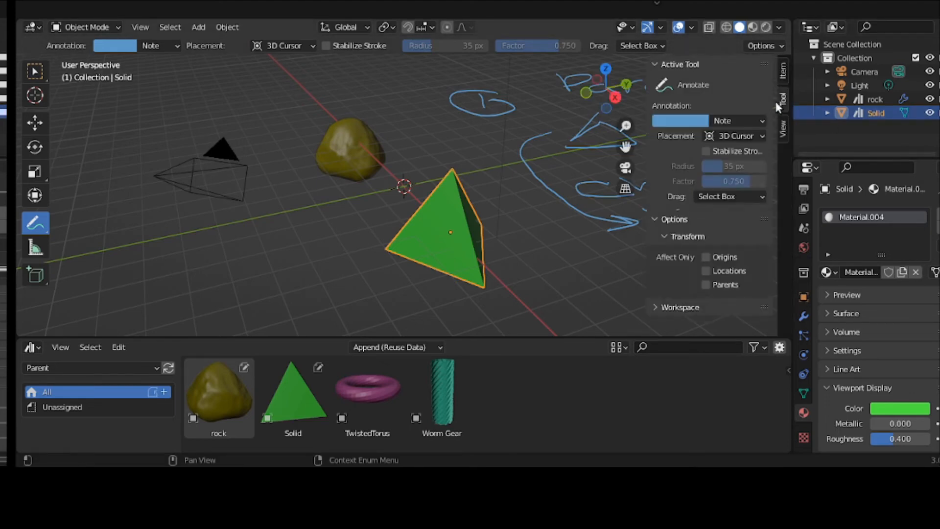
pyautogui.click(671, 123)
pyautogui.click(670, 184)
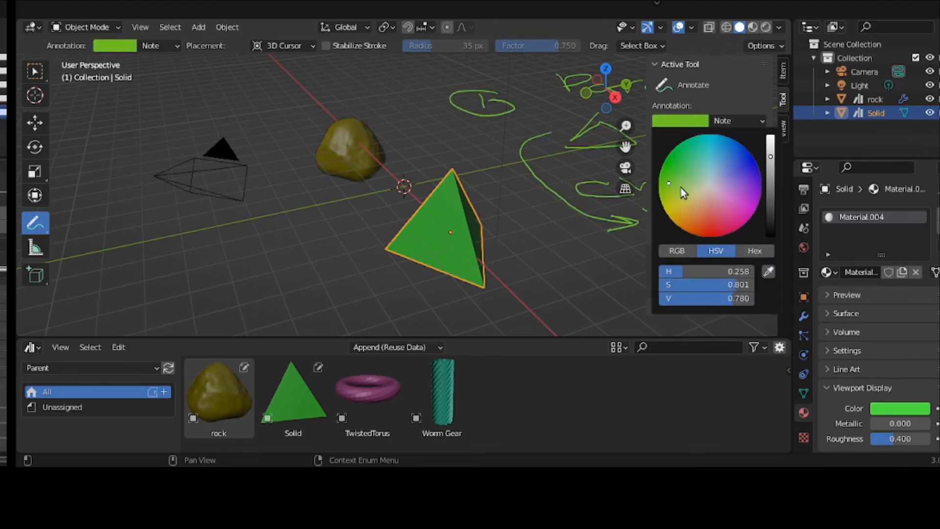
pyautogui.click(676, 198)
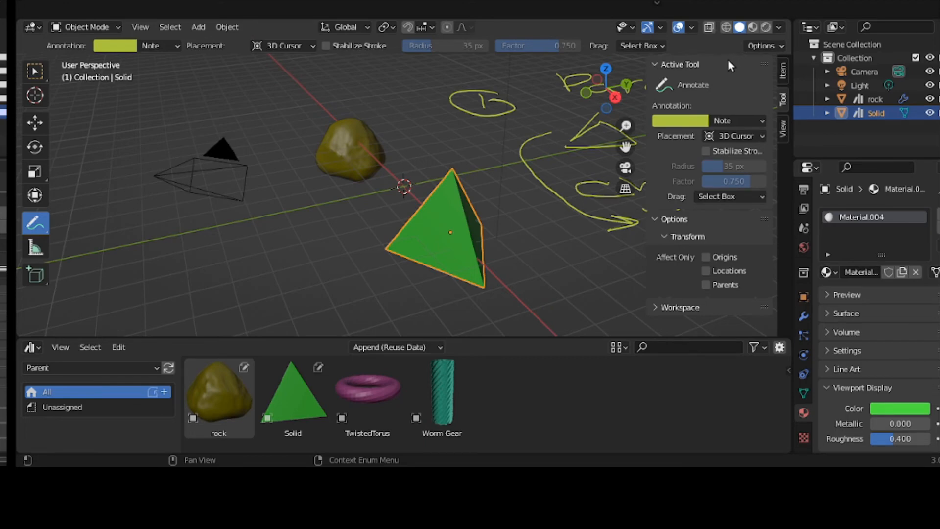
pyautogui.press('n')
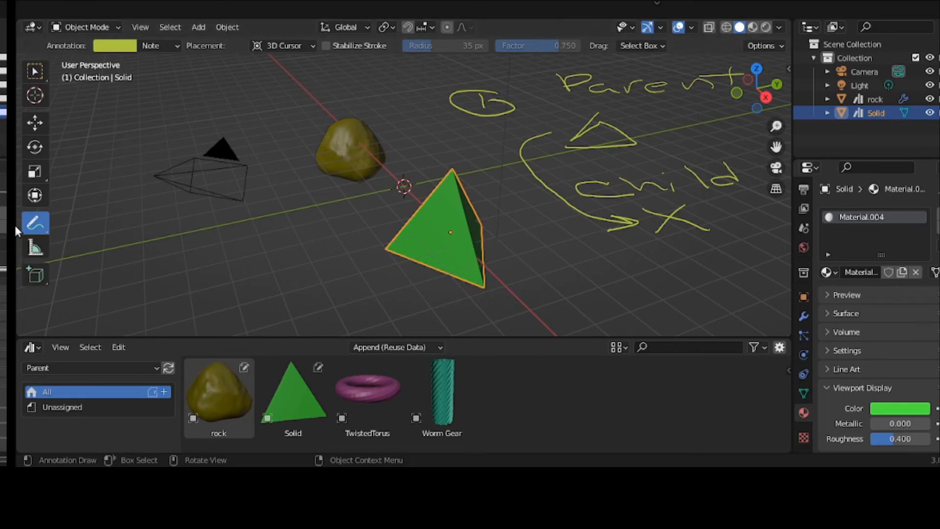
pyautogui.click(38, 224)
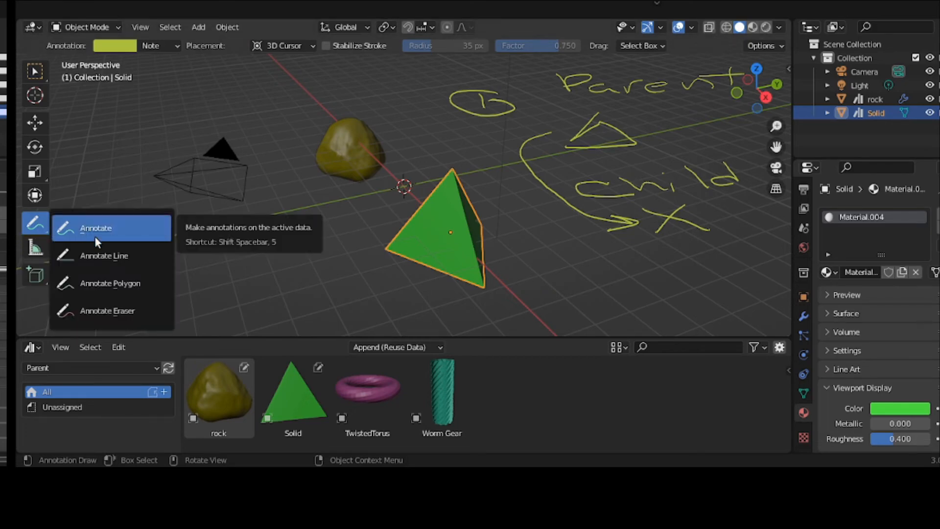
pyautogui.click(123, 310)
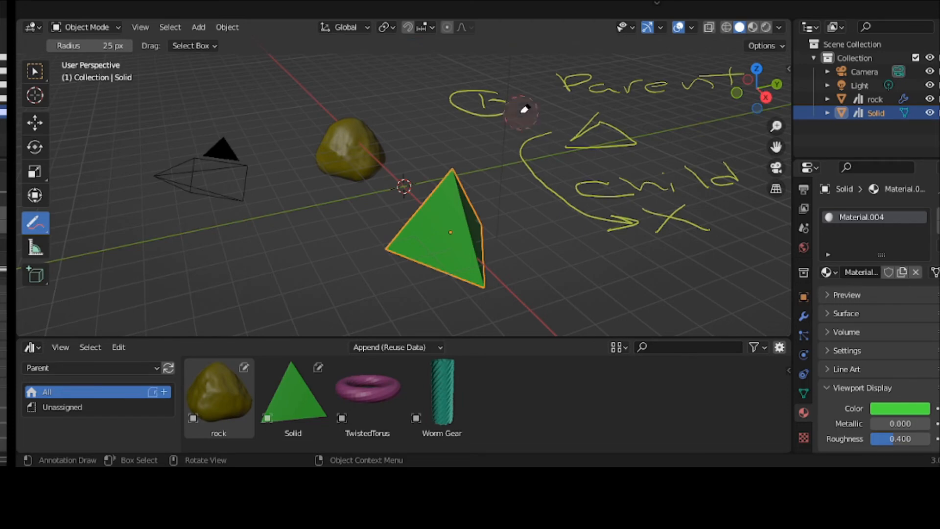
pyautogui.moveTo(524, 109)
pyautogui.mouseDown()
pyautogui.moveTo(478, 93)
pyautogui.moveTo(473, 105)
pyautogui.mouseUp()
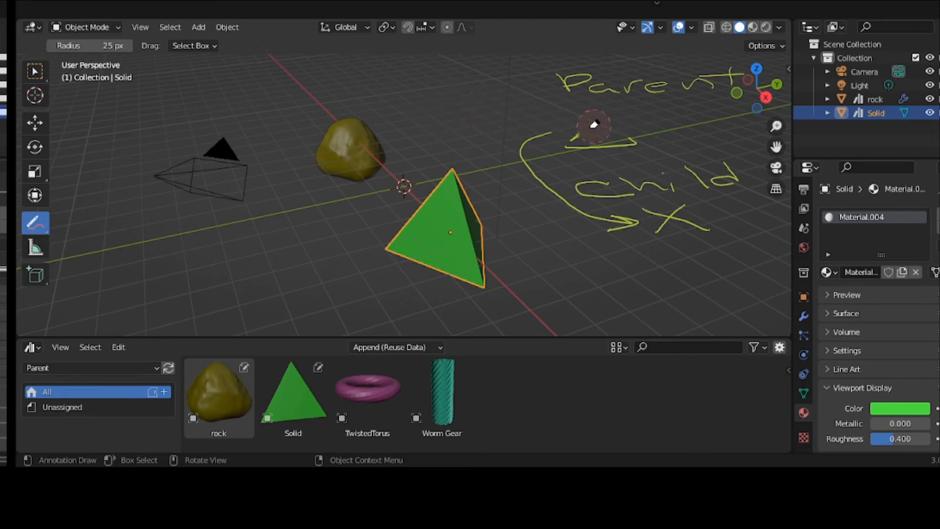
pyautogui.moveTo(594, 124)
pyautogui.mouseDown()
pyautogui.moveTo(604, 139)
pyautogui.moveTo(519, 143)
pyautogui.moveTo(514, 154)
pyautogui.moveTo(547, 172)
pyautogui.moveTo(567, 207)
pyautogui.moveTo(590, 217)
pyautogui.moveTo(697, 216)
pyautogui.mouseUp()
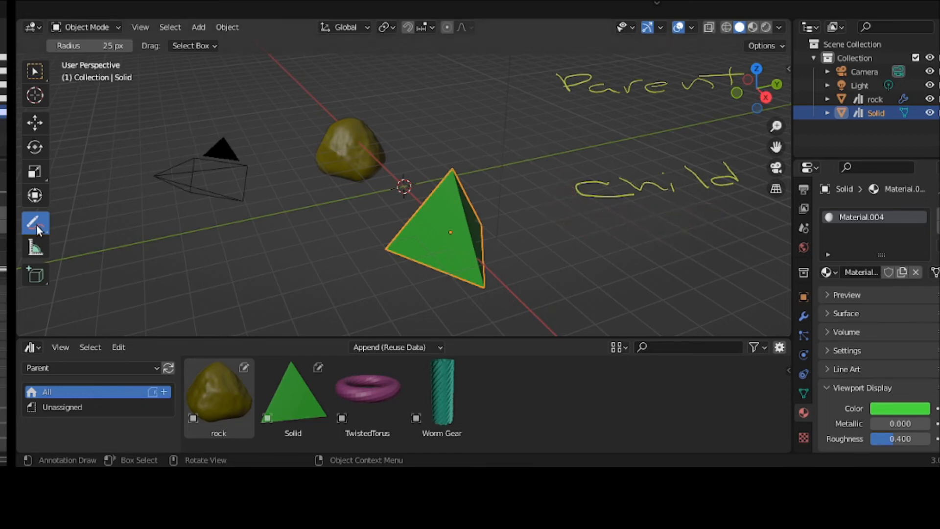
pyautogui.moveTo(36, 224); pyautogui.dragTo(75, 229)
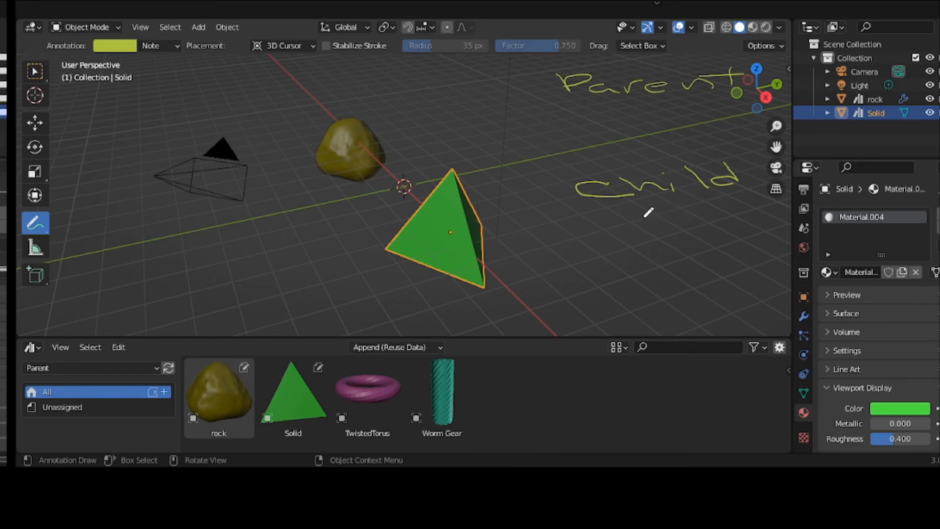
pyautogui.moveTo(667, 214)
pyautogui.mouseDown()
pyautogui.moveTo(636, 223)
pyautogui.moveTo(668, 235)
pyautogui.moveTo(642, 250)
pyautogui.mouseUp()
pyautogui.moveTo(669, 214)
pyautogui.mouseDown()
pyautogui.moveTo(639, 215)
pyautogui.moveTo(642, 226)
pyautogui.moveTo(682, 237)
pyautogui.moveTo(641, 250)
pyautogui.mouseUp()
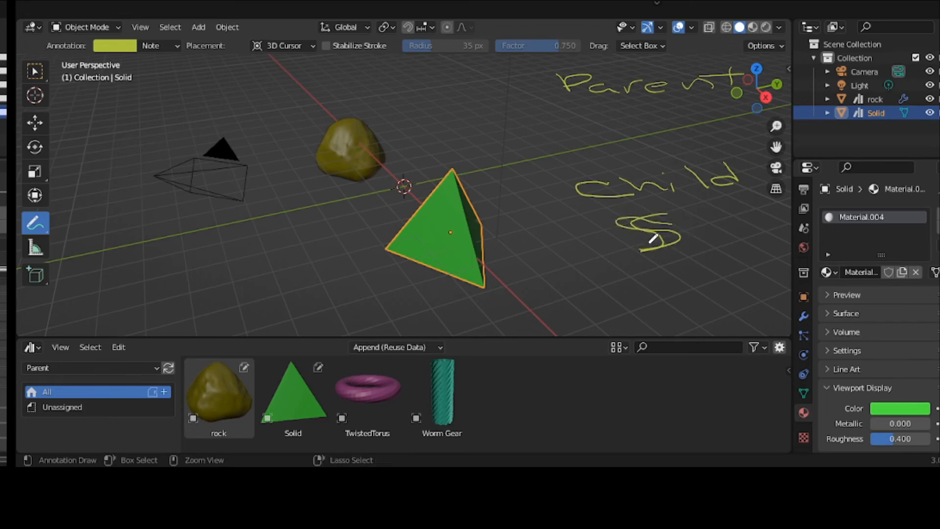
pyautogui.hotkey('ctrl', 'z')
pyautogui.hotkey('ctrl', 'z')
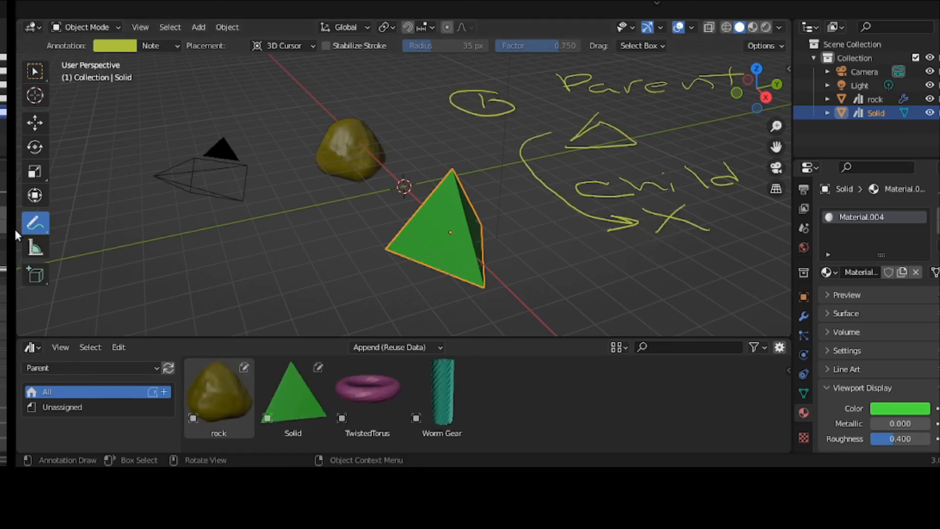
# - Erase the circled mark, triangle, curved arrow and X around the words "Parent" and "Child" with the Annotate Eraser
pyautogui.moveTo(42, 223)
pyautogui.mouseDown()
pyautogui.moveTo(108, 266)
pyautogui.moveTo(123, 303)
pyautogui.mouseUp()
pyautogui.moveTo(636, 135)
pyautogui.mouseDown()
pyautogui.moveTo(519, 134)
pyautogui.moveTo(431, 118)
pyautogui.moveTo(500, 100)
pyautogui.moveTo(473, 104)
pyautogui.moveTo(636, 107)
pyautogui.moveTo(497, 114)
pyautogui.moveTo(473, 98)
pyautogui.moveTo(493, 97)
pyautogui.mouseUp()
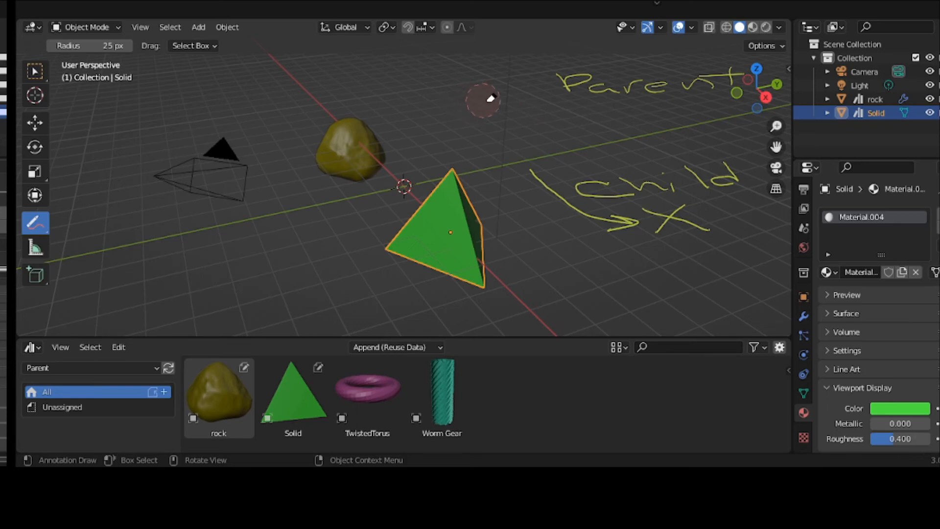
pyautogui.moveTo(554, 181)
pyautogui.mouseDown()
pyautogui.moveTo(598, 218)
pyautogui.moveTo(672, 227)
pyautogui.moveTo(687, 216)
pyautogui.mouseUp()
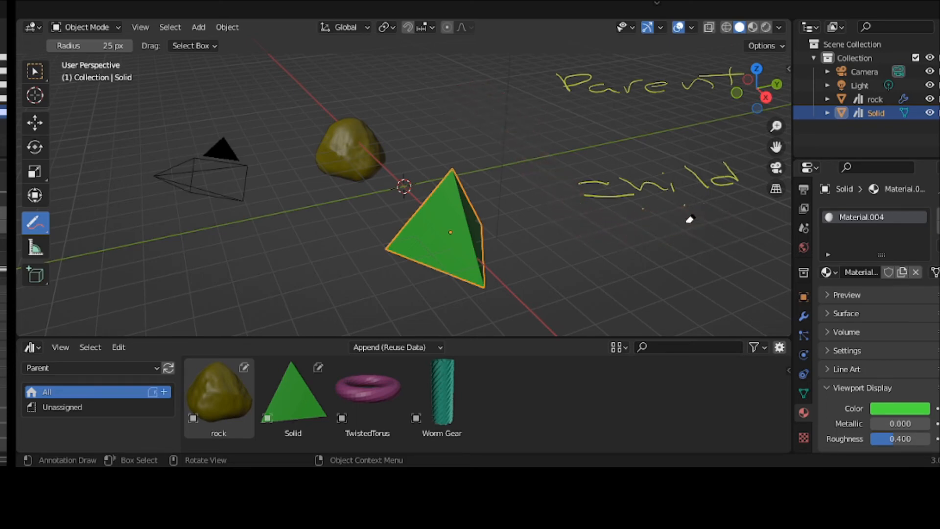
# - Draw a boxed mark beneath "Child" with Annotate and redraw the word's partly erased first letter
pyautogui.click(46, 225)
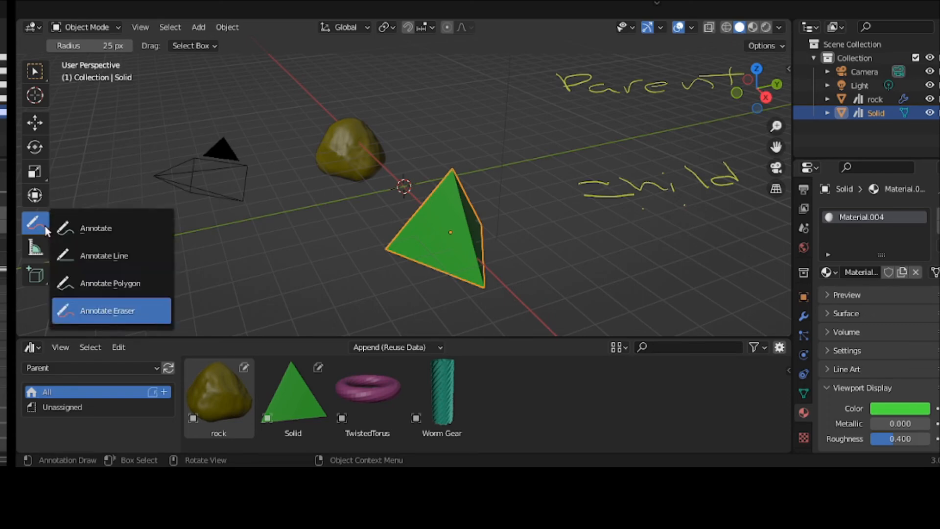
pyautogui.click(72, 227)
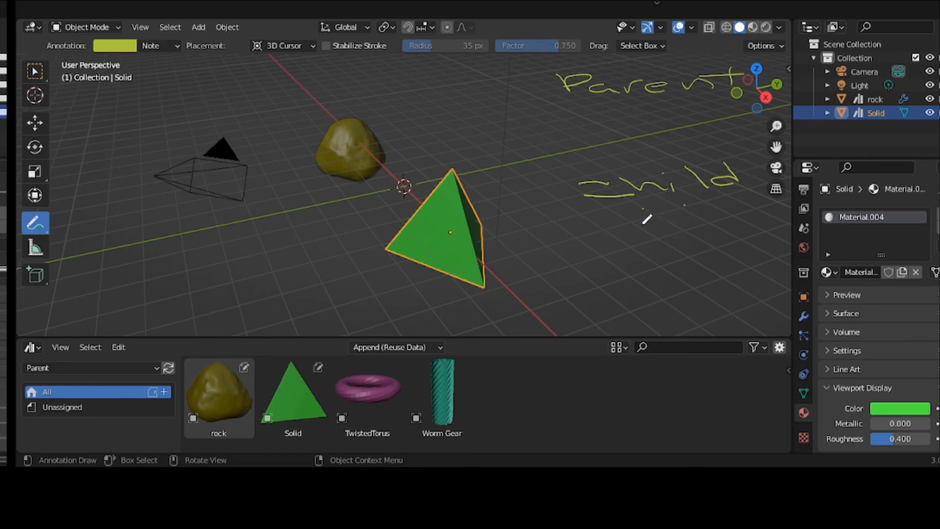
pyautogui.moveTo(636, 219)
pyautogui.mouseDown()
pyautogui.moveTo(638, 255)
pyautogui.moveTo(690, 255)
pyautogui.moveTo(673, 223)
pyautogui.moveTo(634, 224)
pyautogui.moveTo(649, 228)
pyautogui.moveTo(655, 261)
pyautogui.moveTo(701, 252)
pyautogui.moveTo(688, 211)
pyautogui.moveTo(633, 223)
pyautogui.mouseUp()
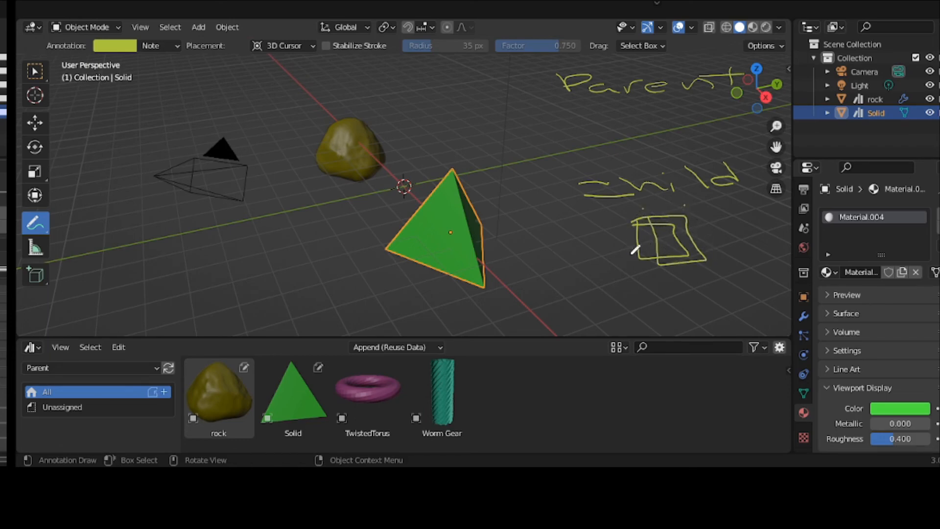
pyautogui.moveTo(633, 255); pyautogui.dragTo(665, 269)
pyautogui.moveTo(574, 183)
pyautogui.mouseDown()
pyautogui.moveTo(586, 200)
pyautogui.moveTo(617, 196)
pyautogui.mouseUp()
# - Draw a curved arrow from the box under "Child" up towards "Parent" and sketch a matching boxed mark beneath "Parent"
pyautogui.moveTo(632, 244)
pyautogui.mouseDown()
pyautogui.moveTo(519, 222)
pyautogui.moveTo(528, 193)
pyautogui.moveTo(559, 165)
pyautogui.moveTo(604, 143)
pyautogui.moveTo(592, 142)
pyautogui.moveTo(615, 143)
pyautogui.moveTo(596, 156)
pyautogui.mouseUp()
pyautogui.moveTo(652, 121)
pyautogui.mouseDown()
pyautogui.moveTo(660, 149)
pyautogui.moveTo(719, 142)
pyautogui.moveTo(704, 116)
pyautogui.moveTo(647, 118)
pyautogui.moveTo(704, 158)
pyautogui.moveTo(748, 150)
pyautogui.moveTo(741, 109)
pyautogui.moveTo(627, 118)
pyautogui.mouseUp()
pyautogui.moveTo(668, 145); pyautogui.dragTo(723, 158)
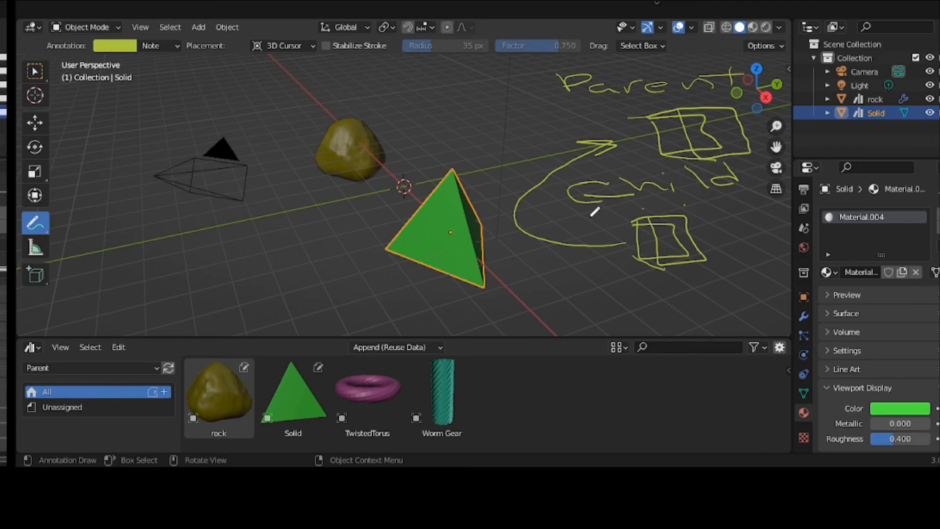